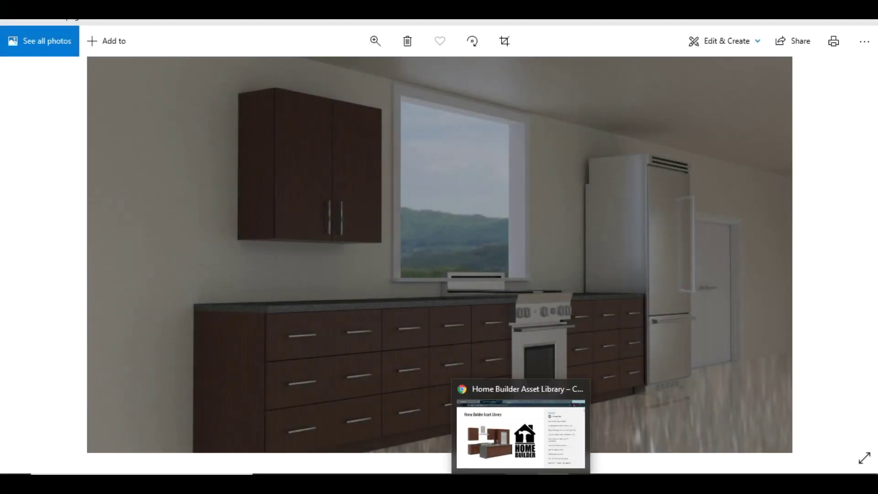
# Step: Bring up the Home Builder Asset Library article in Chrome and scroll through it
pyautogui.click(523, 435)
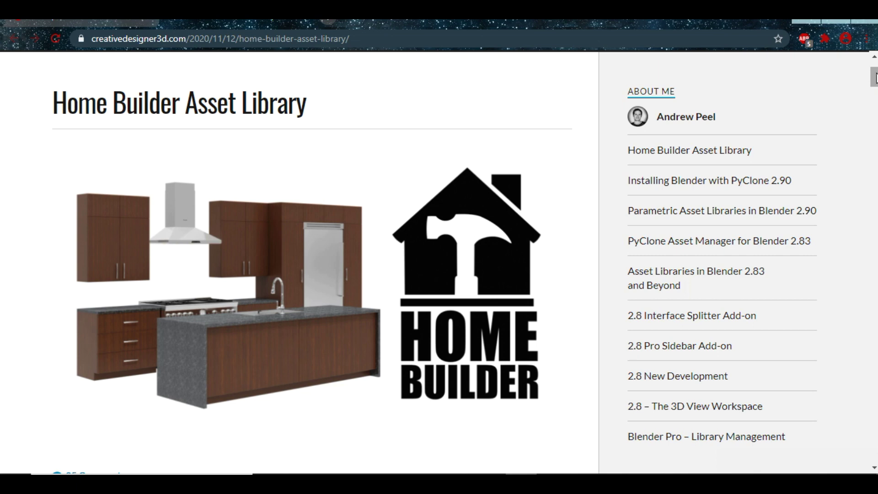
pyautogui.moveTo(875, 77); pyautogui.dragTo(875, 115)
pyautogui.scroll(-3, 401, 182)
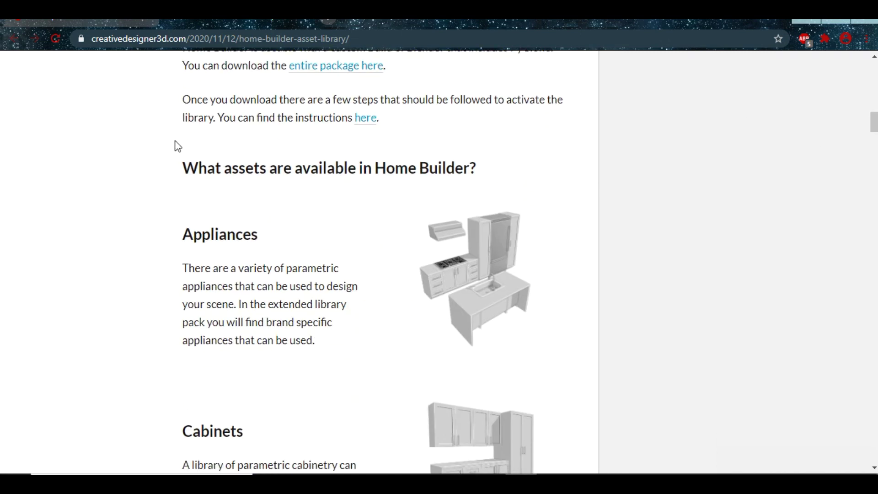
pyautogui.scroll(-3, 389, 261)
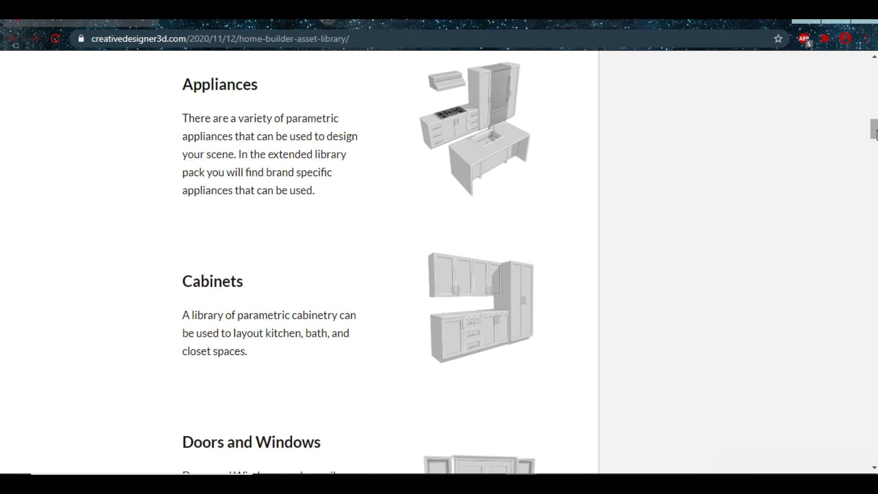
pyautogui.moveTo(875, 132); pyautogui.dragTo(875, 111)
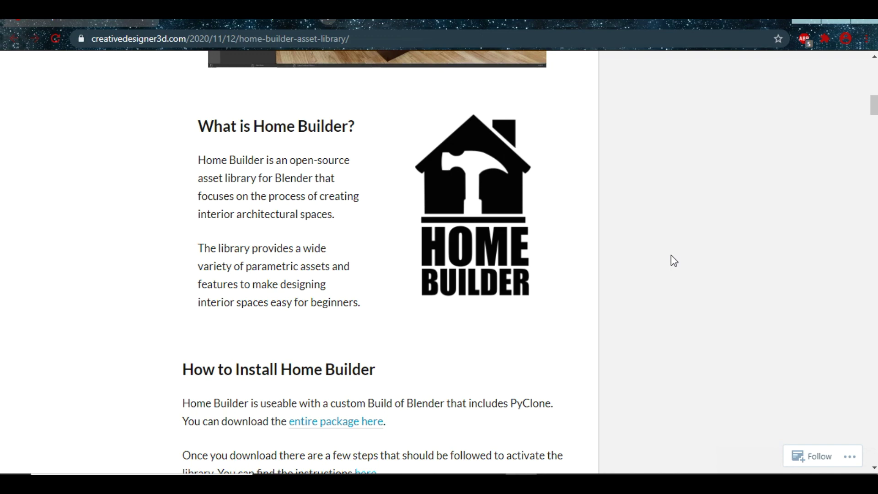
pyautogui.moveTo(874, 105)
pyautogui.mouseDown()
pyautogui.moveTo(874, 71)
pyautogui.moveTo(874, 195)
pyautogui.moveTo(874, 111)
pyautogui.mouseUp()
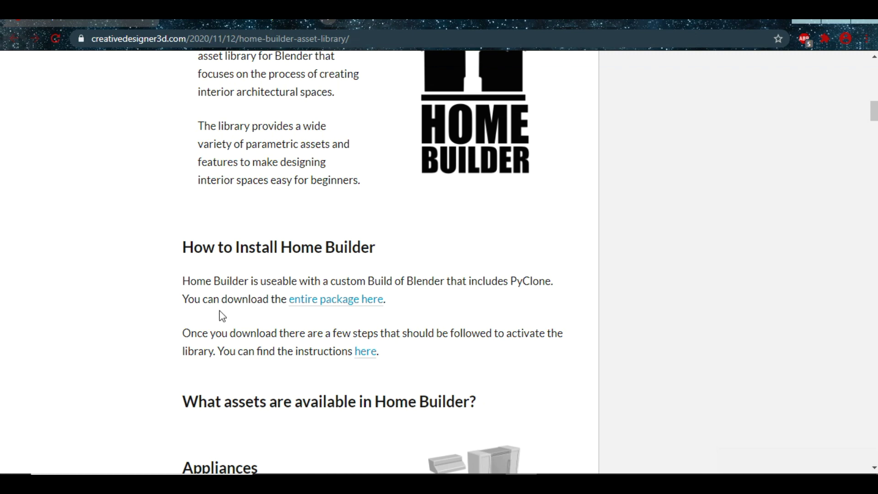
# Step: Open the 'entire package here' link in a new tab and view the PyClone download page
pyautogui.rightClick(344, 306)
pyautogui.click(366, 310)
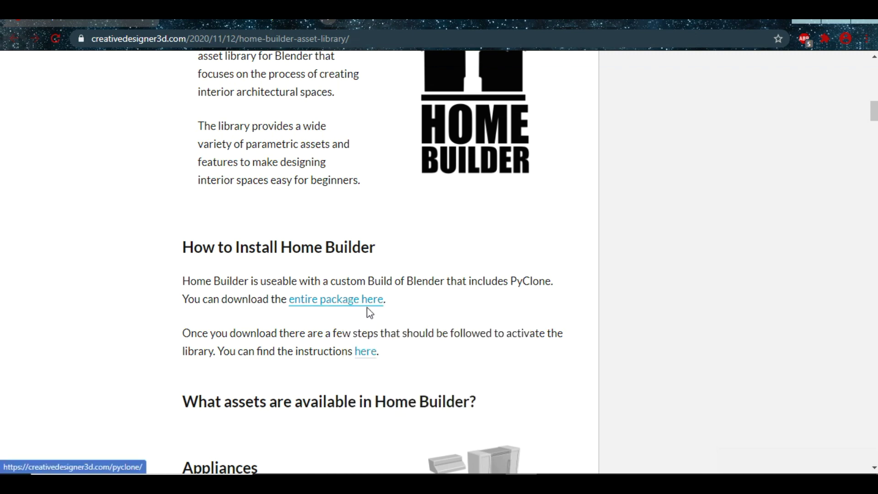
pyautogui.click(422, 23)
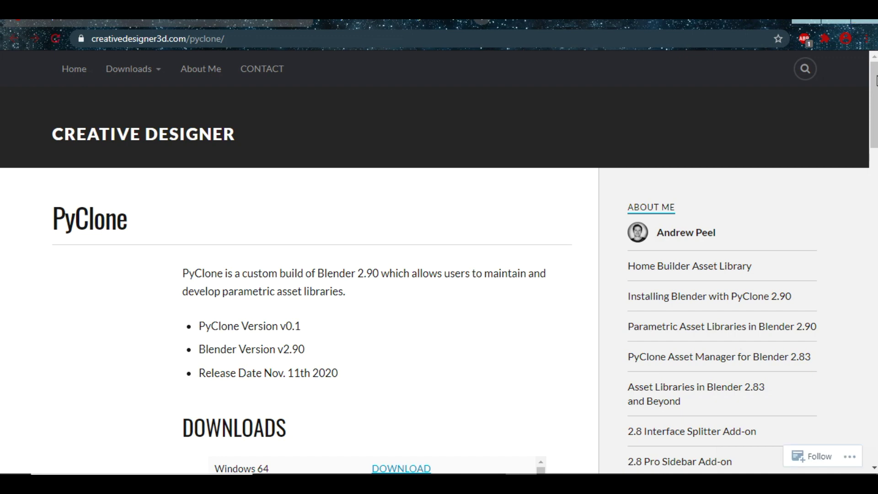
pyautogui.scroll(-4, 521, 324)
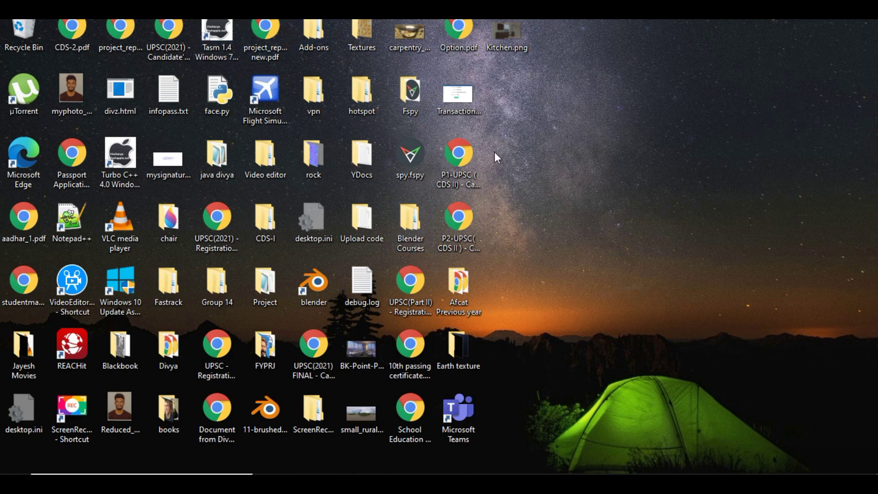
# Step: Go to Add-ons > Home Builder and open the blender290_1withpyclone.zip archive
pyautogui.doubleClick(313, 46)
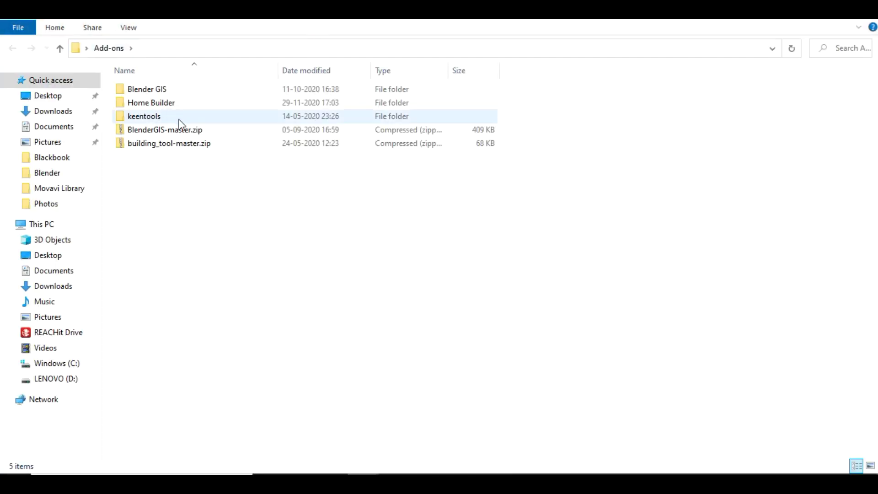
pyautogui.doubleClick(180, 106)
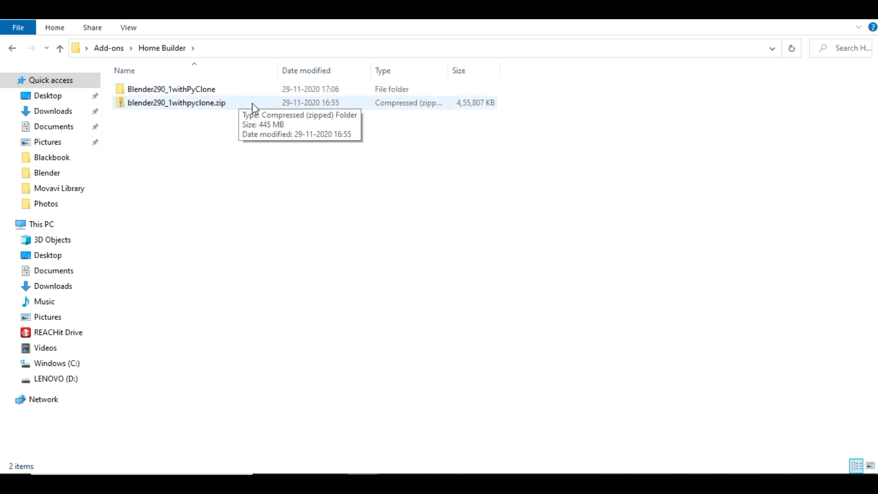
pyautogui.click(252, 103)
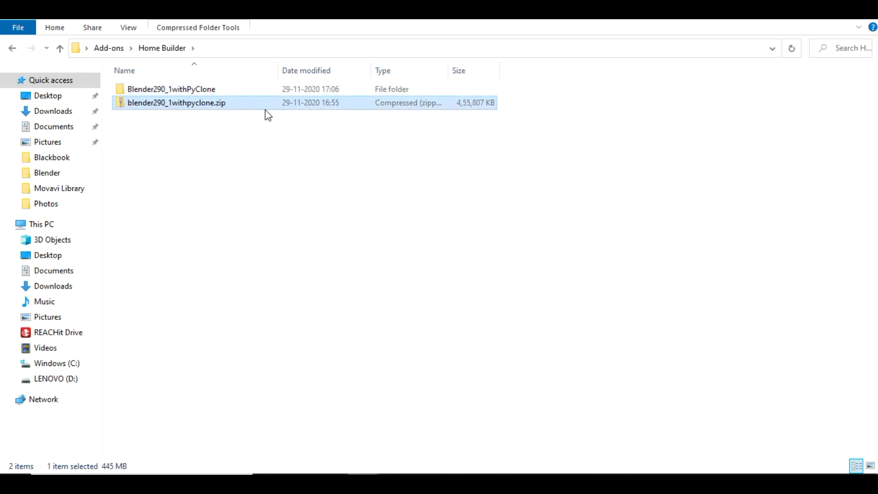
pyautogui.doubleClick(263, 106)
# Step: Open the extracted Blender290_1withPyClone folder and select blender.exe
pyautogui.rightClick(241, 99)
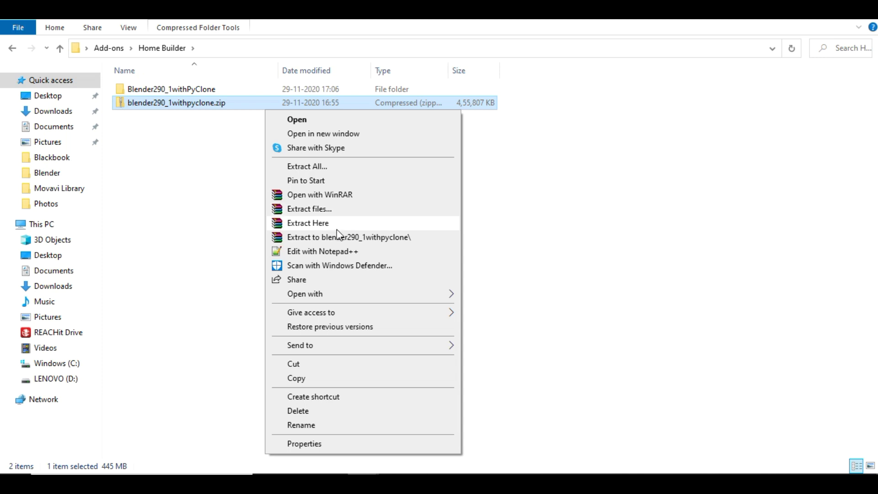
pyautogui.click(190, 91)
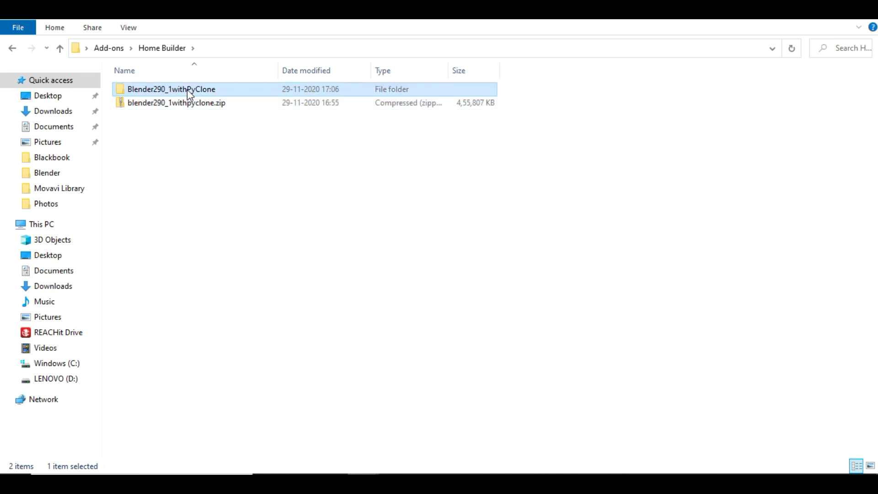
pyautogui.doubleClick(212, 91)
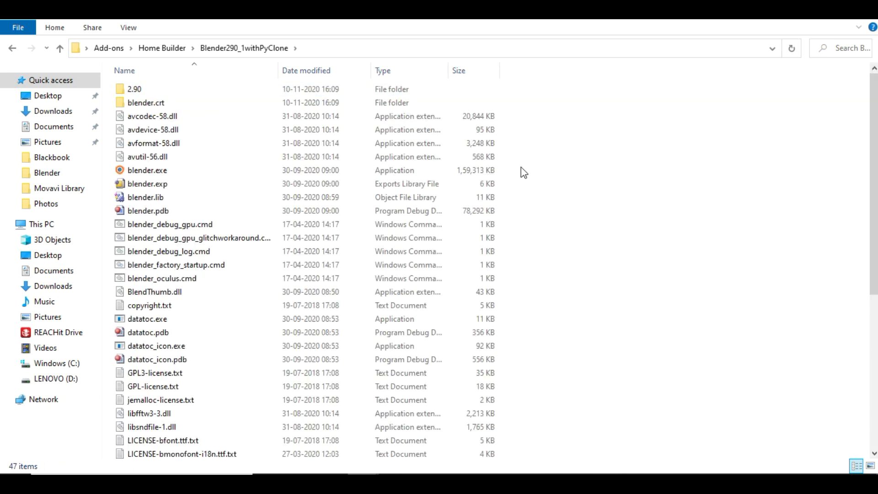
pyautogui.click(167, 173)
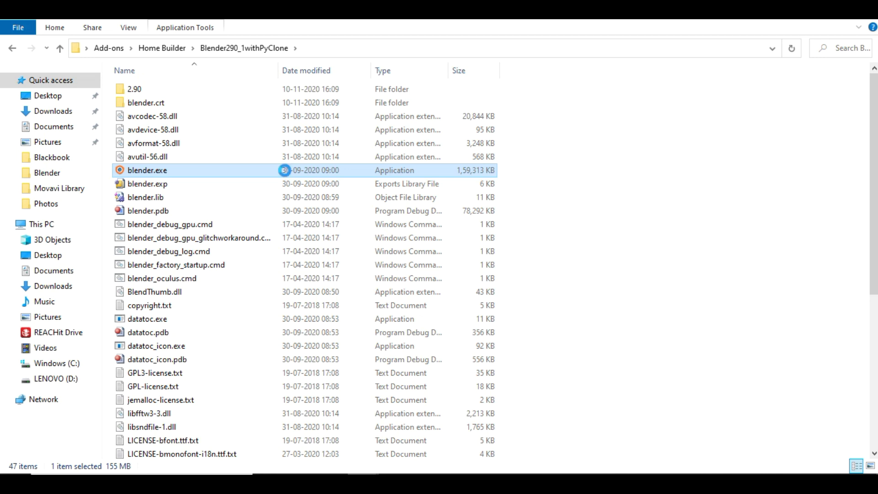
pyautogui.rightClick(287, 173)
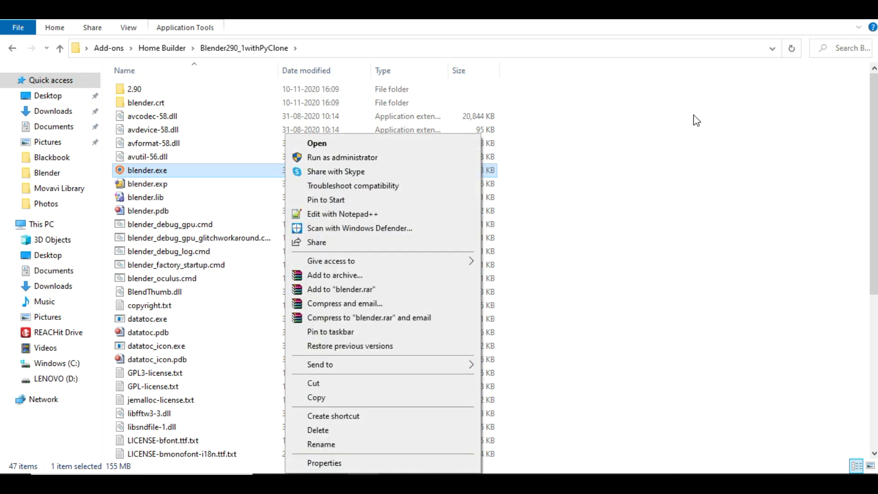
pyautogui.click(637, 296)
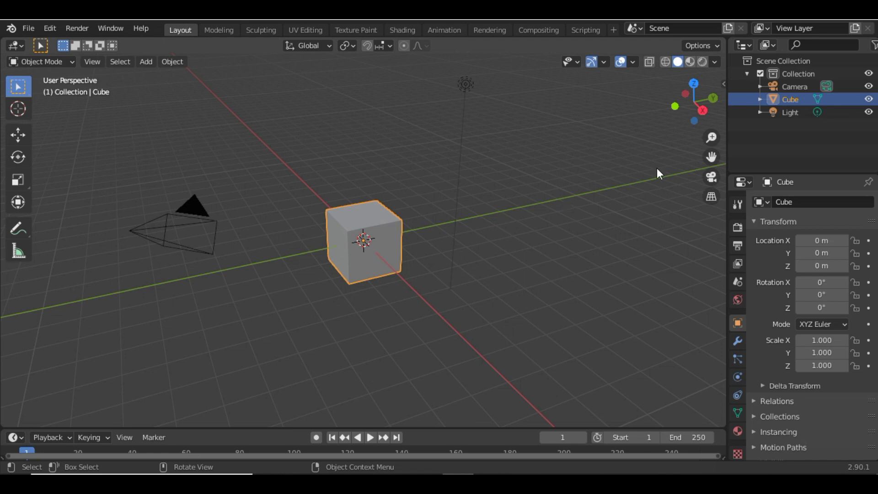
# Step: Delete the default camera, cube and light from the scene
pyautogui.moveTo(694, 104)
pyautogui.mouseDown()
pyautogui.moveTo(708, 115)
pyautogui.moveTo(694, 108)
pyautogui.mouseUp()
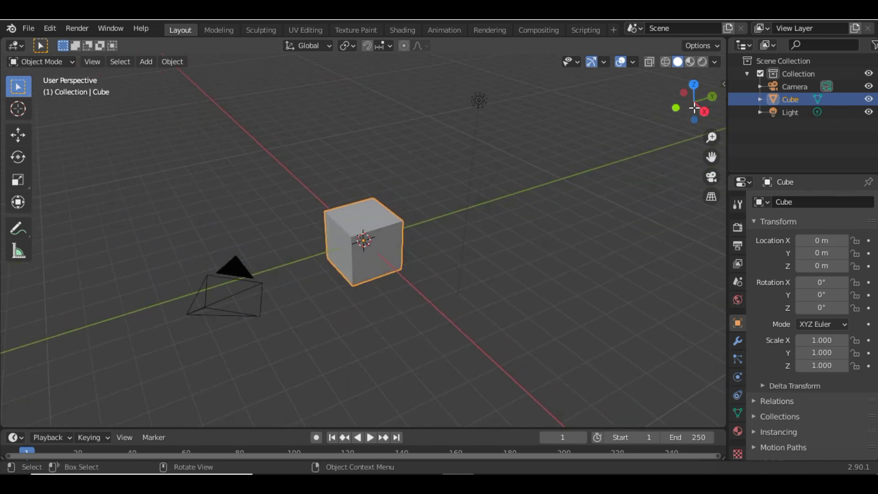
pyautogui.click(587, 164)
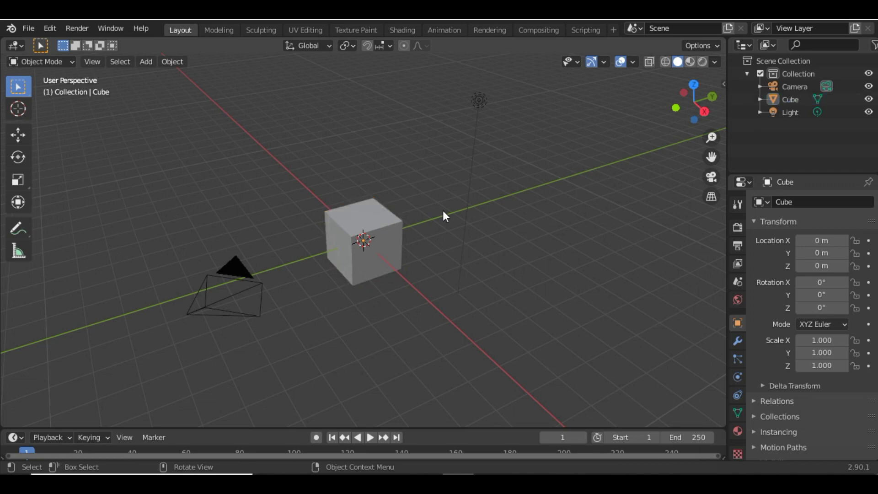
pyautogui.press('a')
pyautogui.press('x')
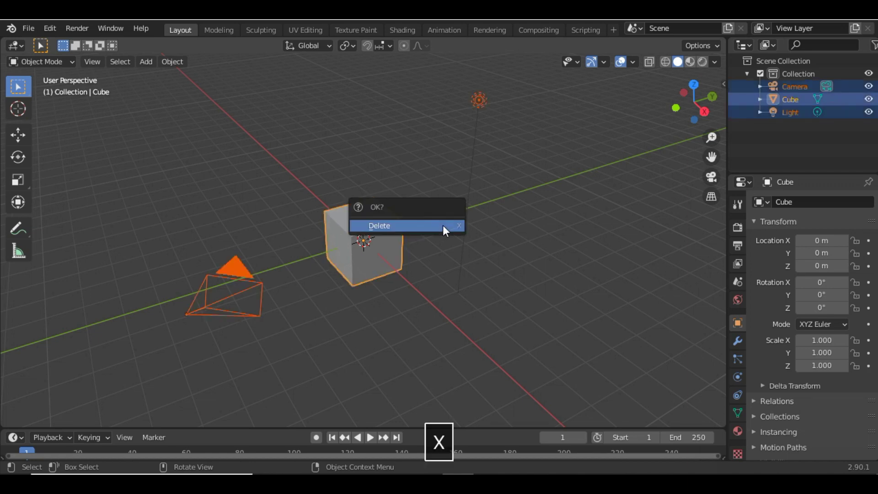
pyautogui.click(443, 225)
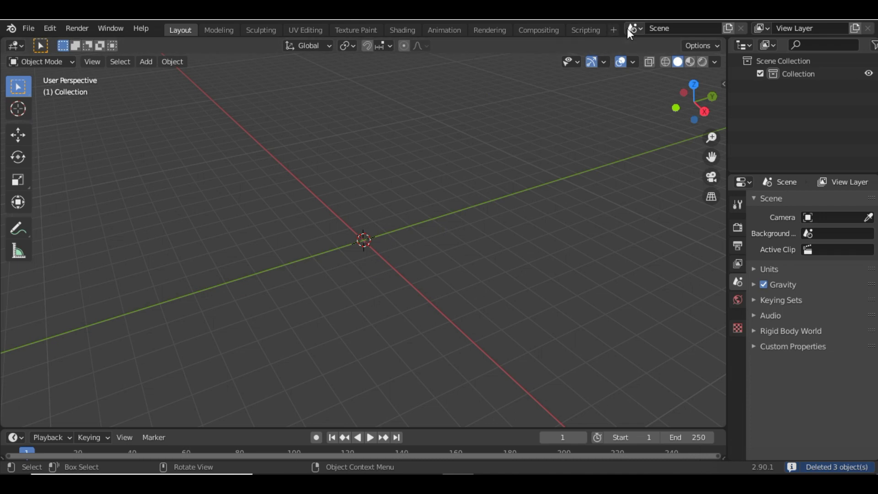
# Step: Add a PyClone > PyClone workspace and narrow its library panel
pyautogui.click(614, 31)
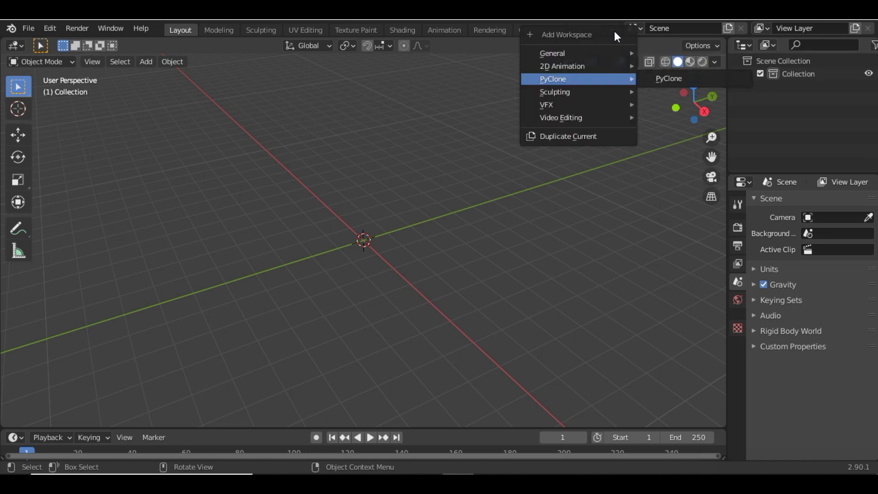
pyautogui.moveTo(575, 78)
pyautogui.click(660, 81)
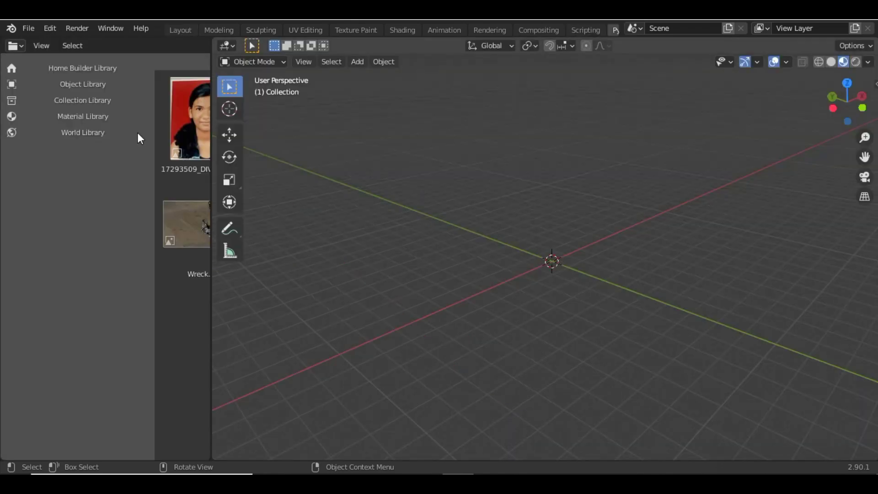
pyautogui.moveTo(210, 49); pyautogui.dragTo(161, 53)
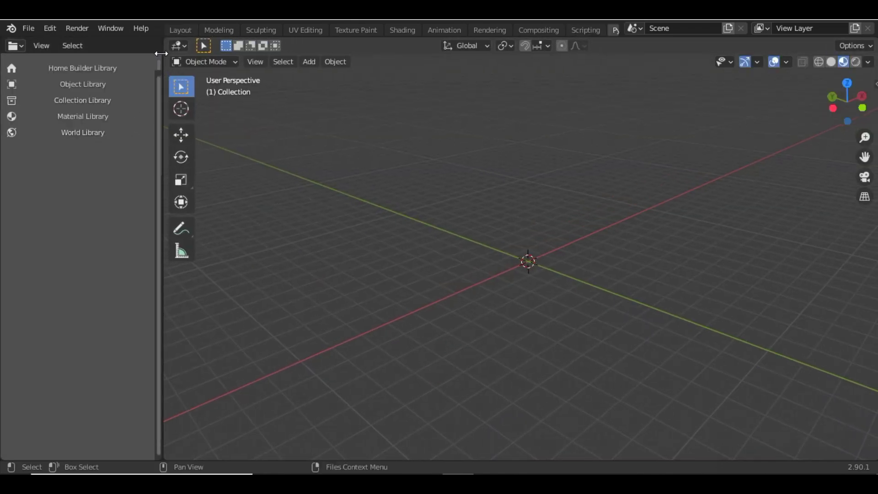
# Step: In Preferences > Add-ons, search 'py', 'home' and 'toy' to verify PyClone, Home Builder and Toy Box are enabled
pyautogui.click(53, 29)
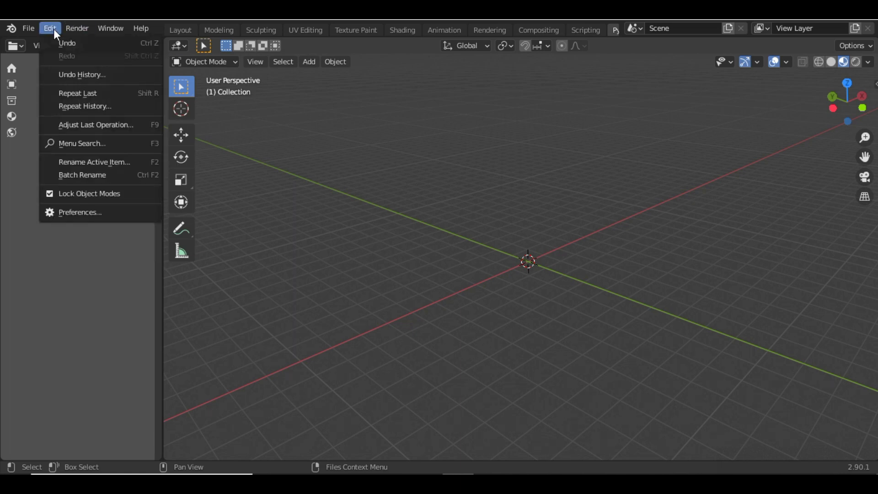
pyautogui.click(106, 212)
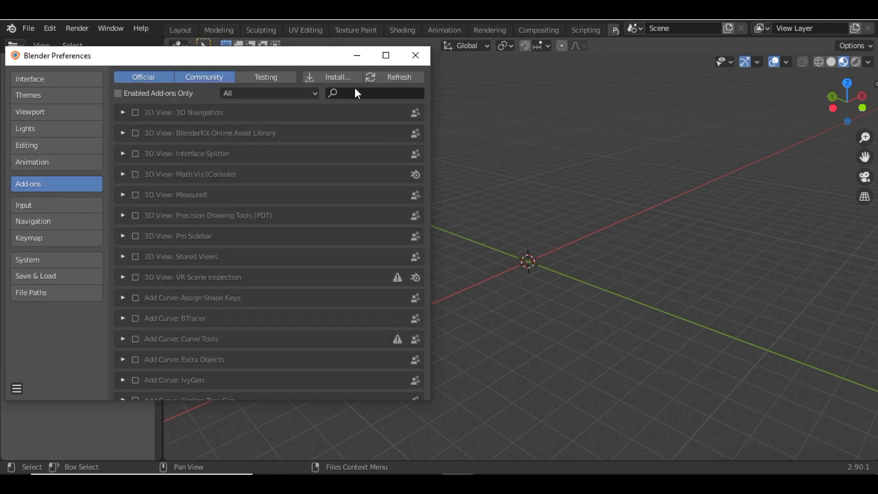
pyautogui.click(357, 93)
pyautogui.write('py')
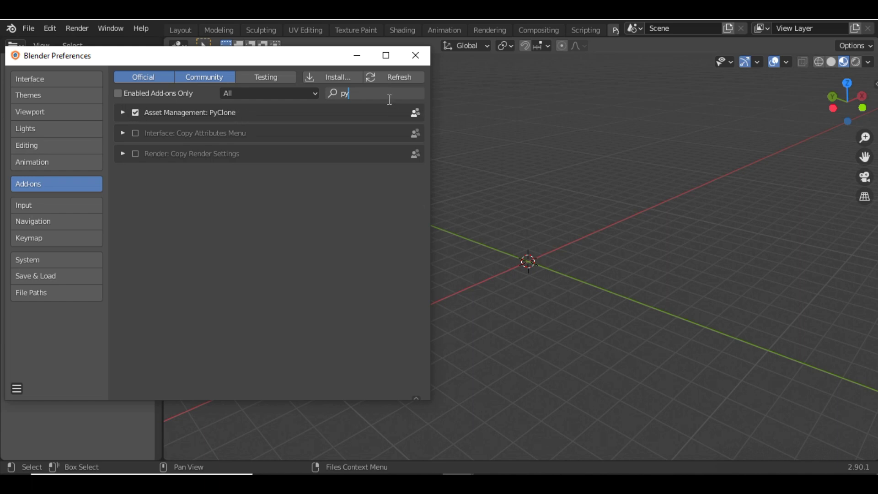
pyautogui.press('BackSpace')
pyautogui.press('BackSpace')
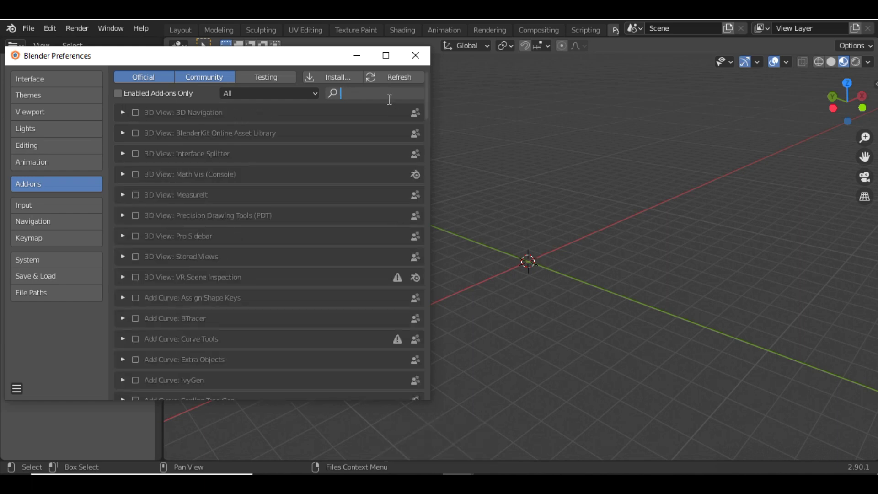
pyautogui.write('h')
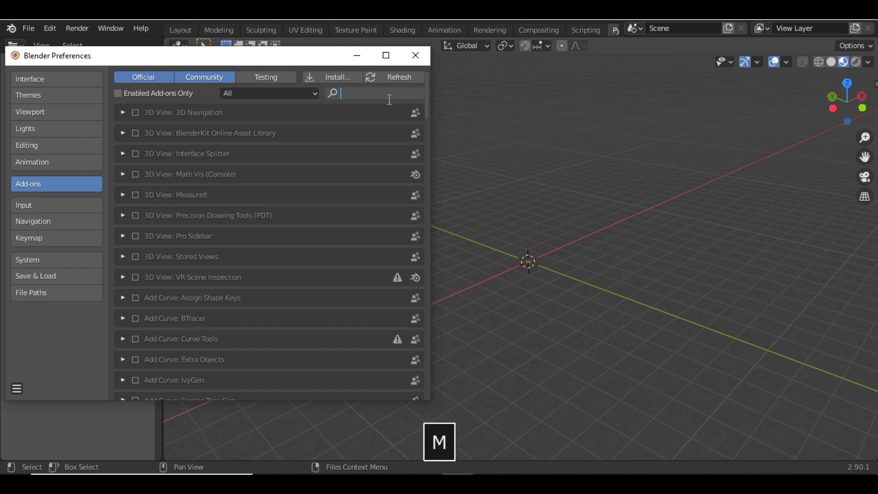
pyautogui.write('ome')
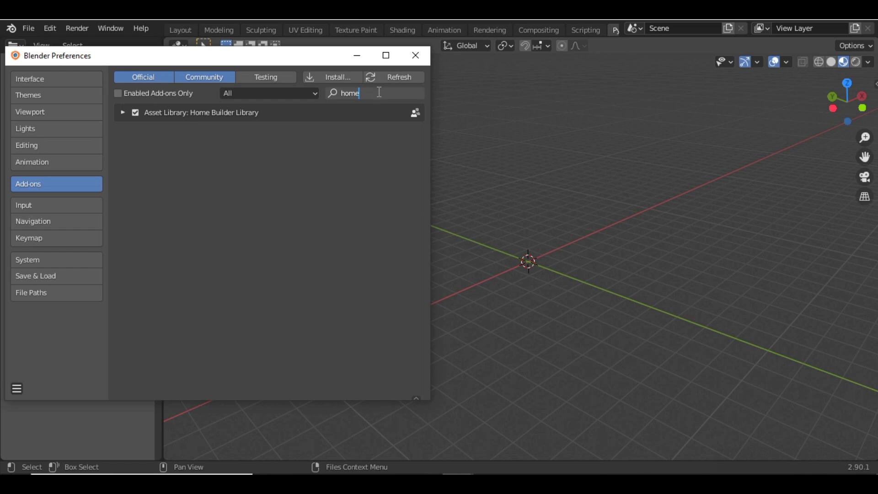
pyautogui.press('BackSpace')
pyautogui.press('BackSpace')
pyautogui.press('BackSpace')
pyautogui.press('BackSpace')
pyautogui.write('toy')
# Step: Close Preferences, open the Home Builder Library, and widen its panel
pyautogui.click(416, 58)
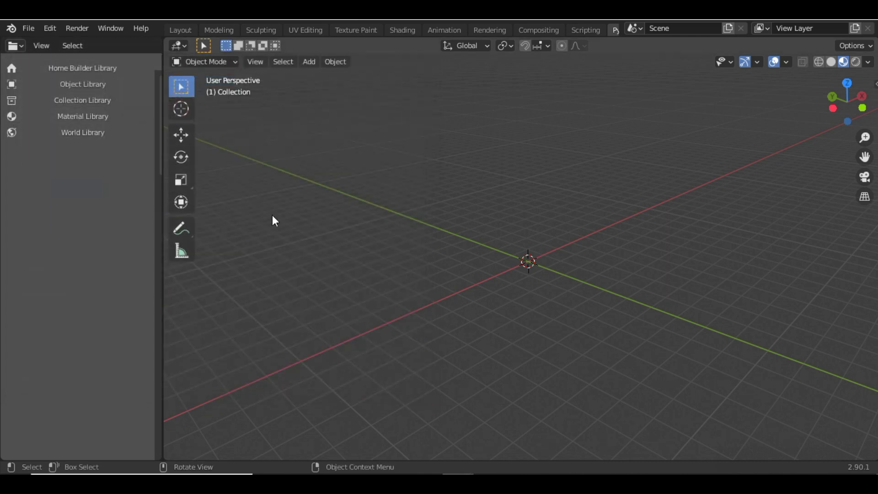
pyautogui.click(98, 69)
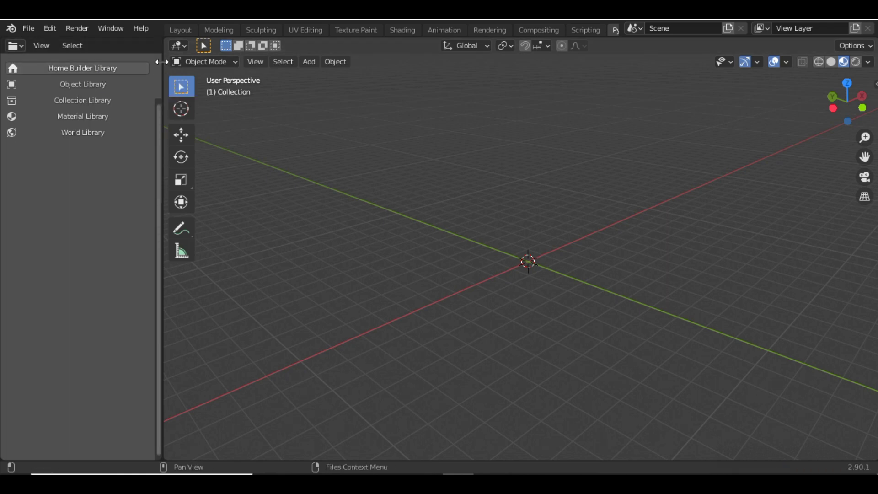
pyautogui.moveTo(161, 62); pyautogui.dragTo(265, 60)
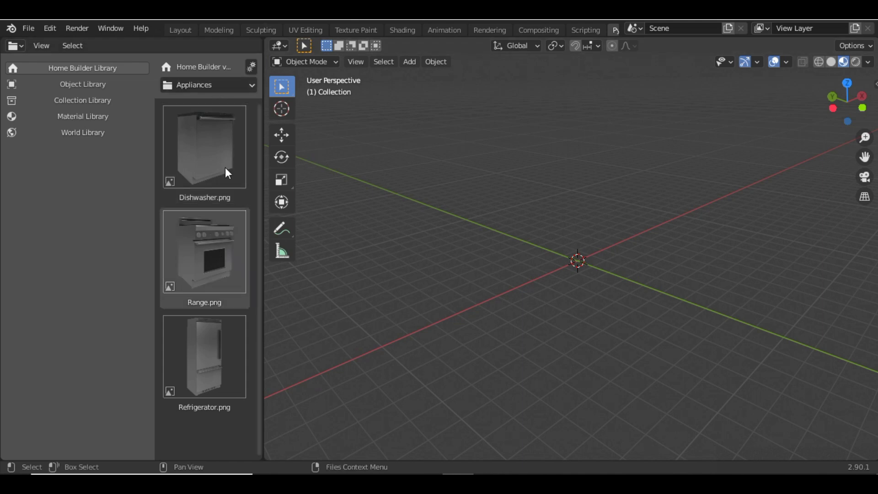
# Step: Browse the Cabinets and Doors and Windows categories, ending on Walls
pyautogui.click(226, 85)
pyautogui.click(210, 114)
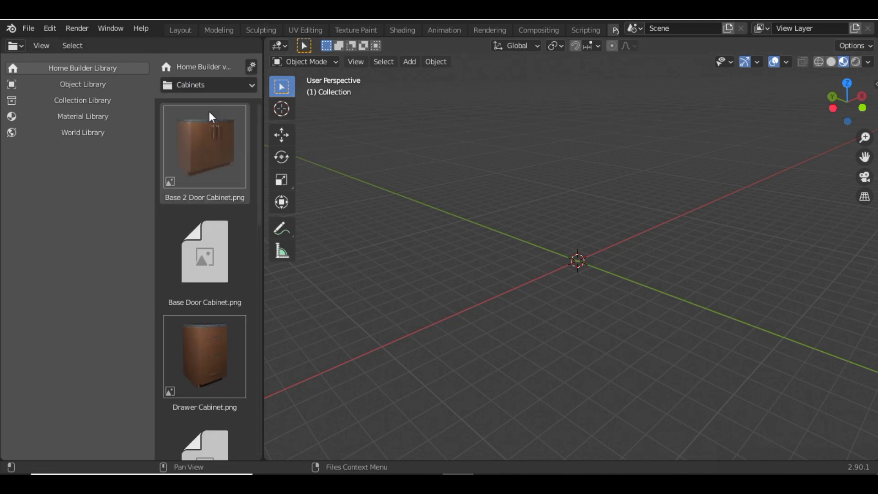
pyautogui.click(208, 88)
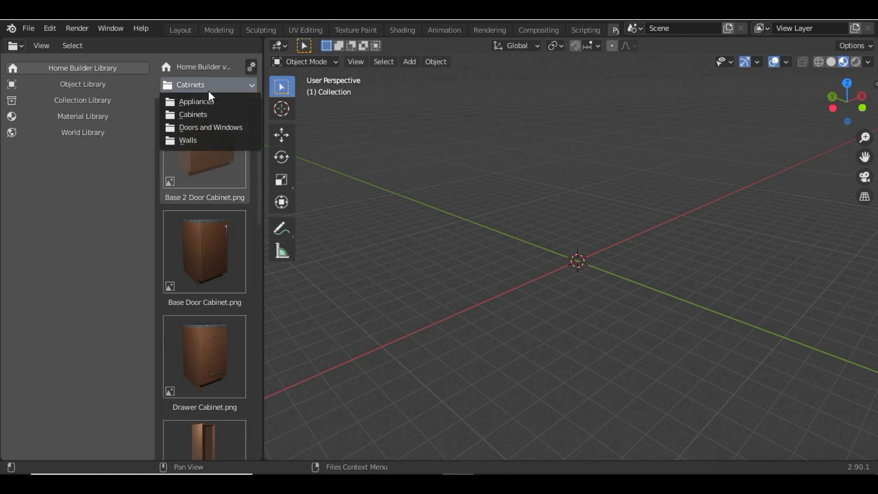
pyautogui.click(209, 127)
pyautogui.click(245, 85)
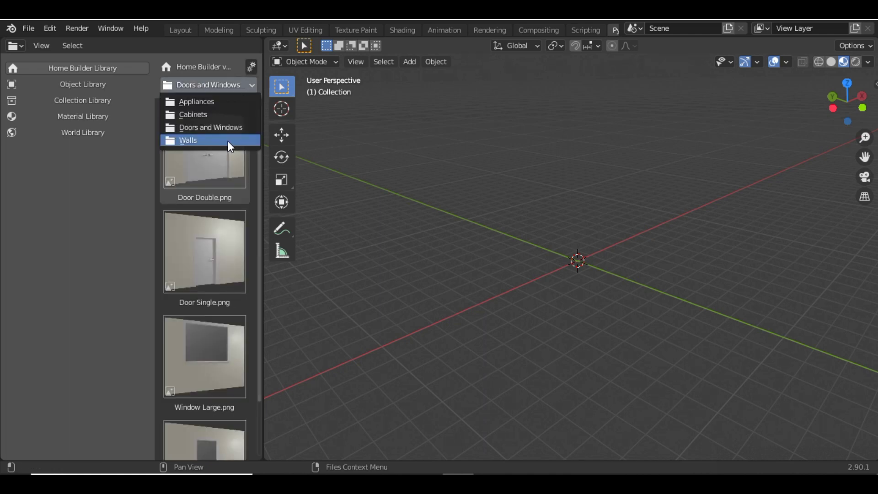
pyautogui.click(227, 140)
pyautogui.click(238, 87)
pyautogui.click(237, 87)
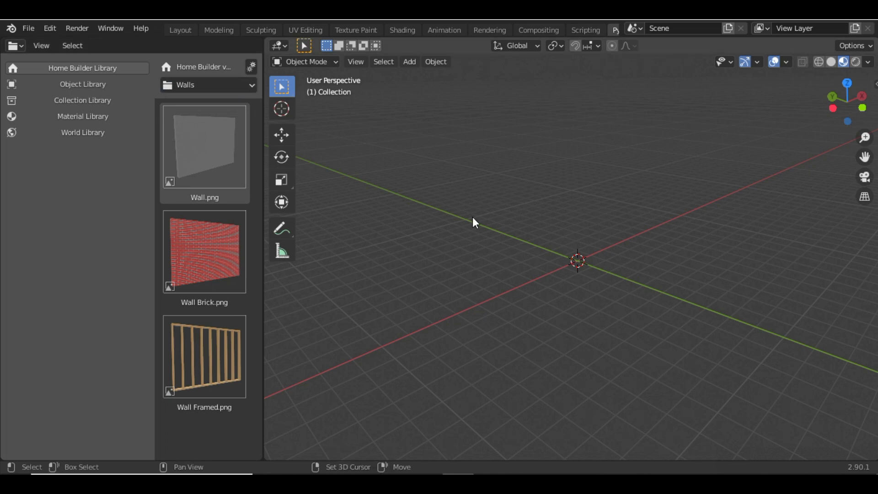
pyautogui.hotkey('shift', 'a')
# Step: Add a plane mesh and scale it up about 9.1 times as the floor
pyautogui.moveTo(476, 73)
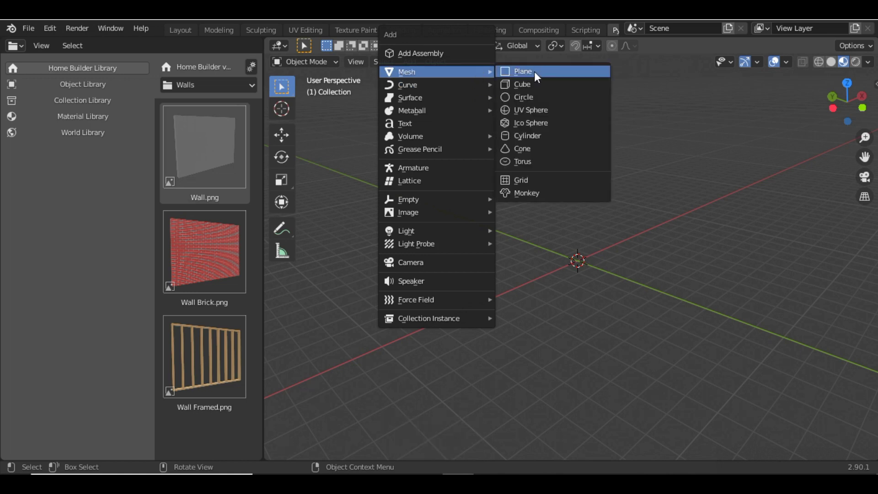
pyautogui.click(535, 72)
pyautogui.press('s')
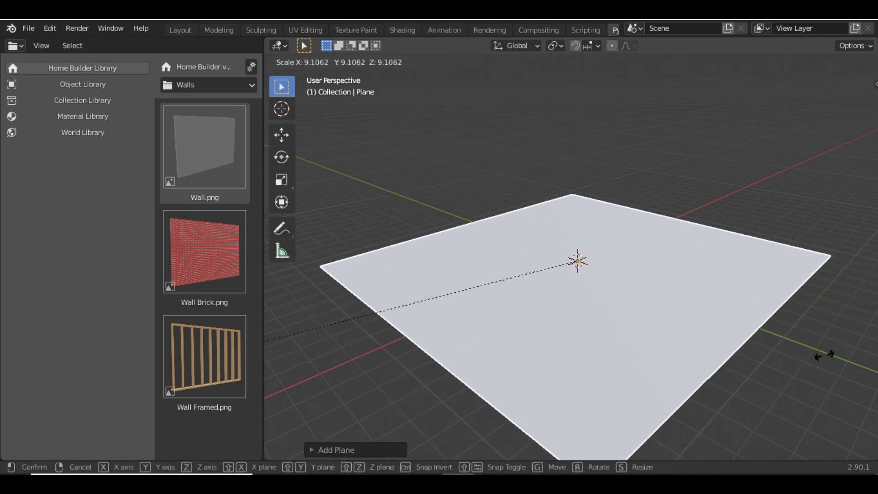
pyautogui.click(795, 369)
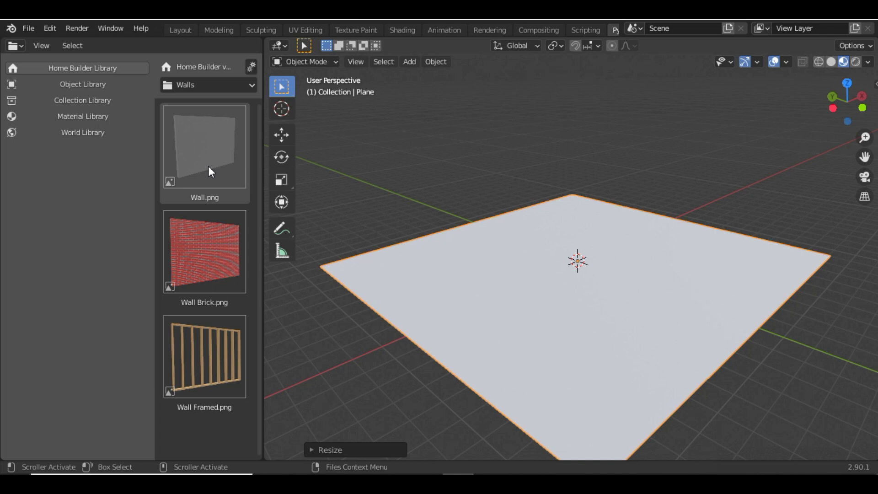
pyautogui.moveTo(213, 139); pyautogui.dragTo(429, 213)
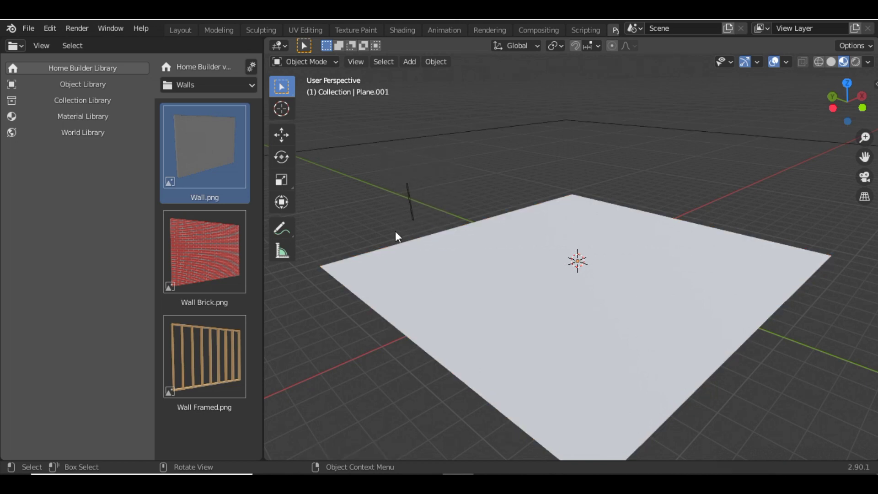
# Step: Draw two wall segments from the floor's near corner to the far corner, then to the right corner
pyautogui.click(322, 268)
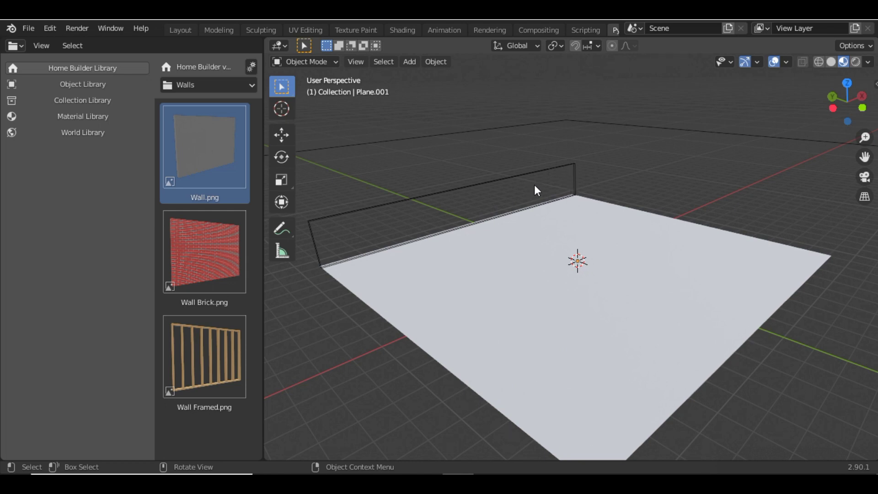
pyautogui.click(534, 185)
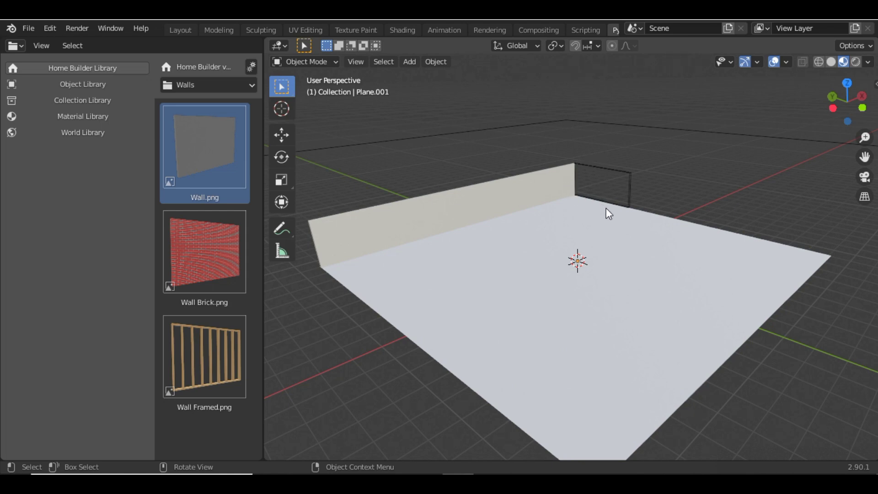
pyautogui.click(732, 237)
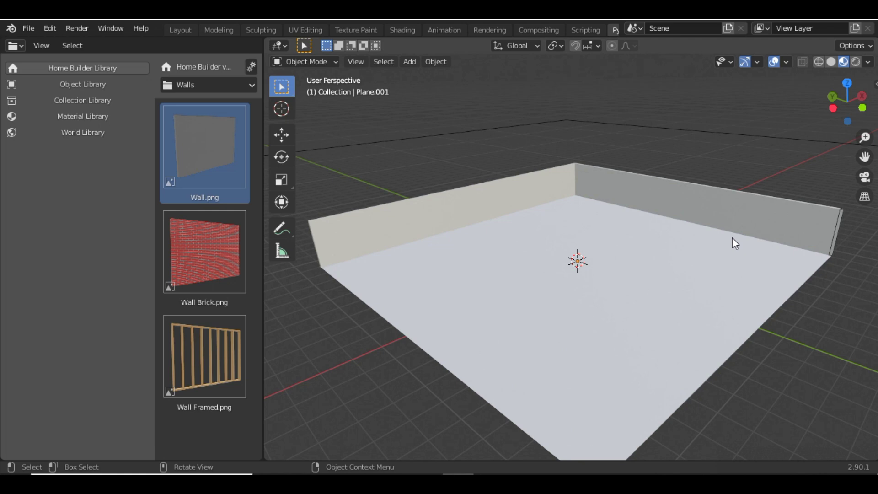
pyautogui.rightClick(732, 237)
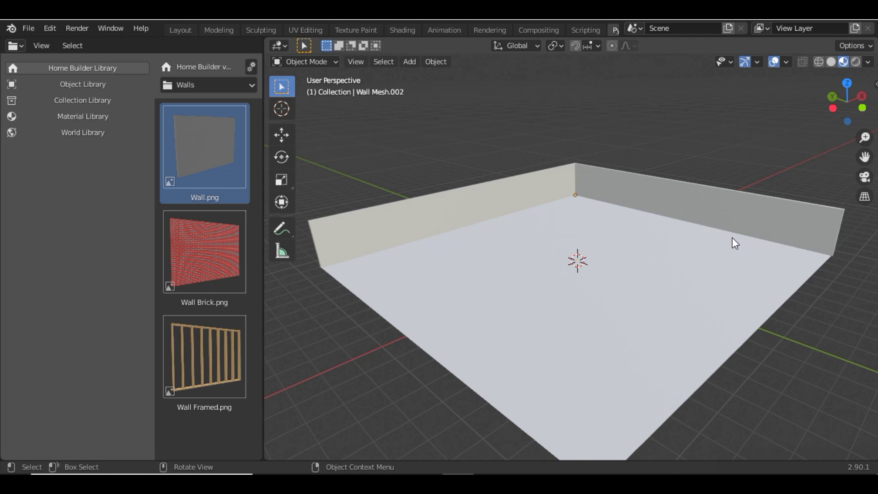
# Step: Preview the Wall Brick and Wall Framed assets, then switch the library category to Cabinets
pyautogui.moveTo(847, 102); pyautogui.dragTo(841, 104)
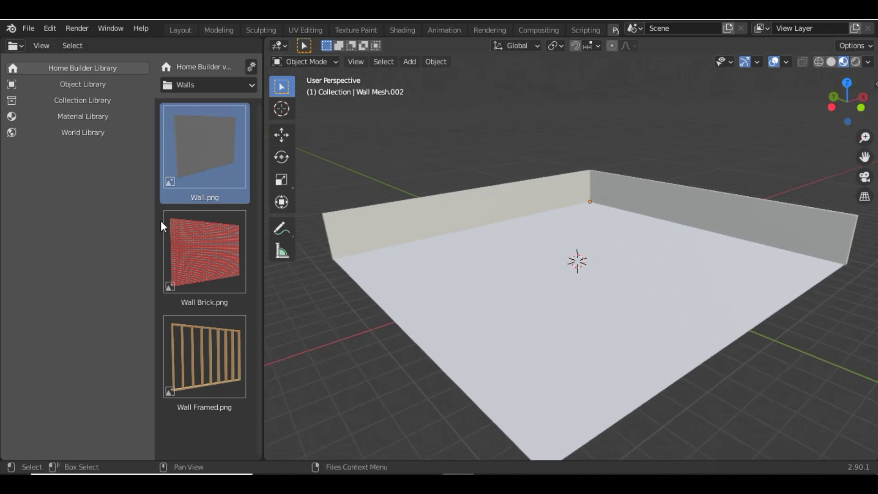
pyautogui.click(208, 290)
pyautogui.click(215, 350)
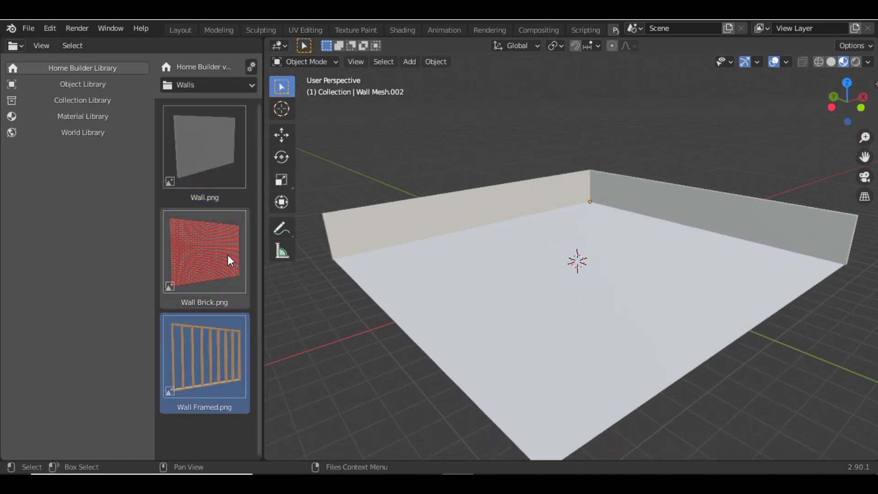
pyautogui.click(229, 257)
pyautogui.click(227, 346)
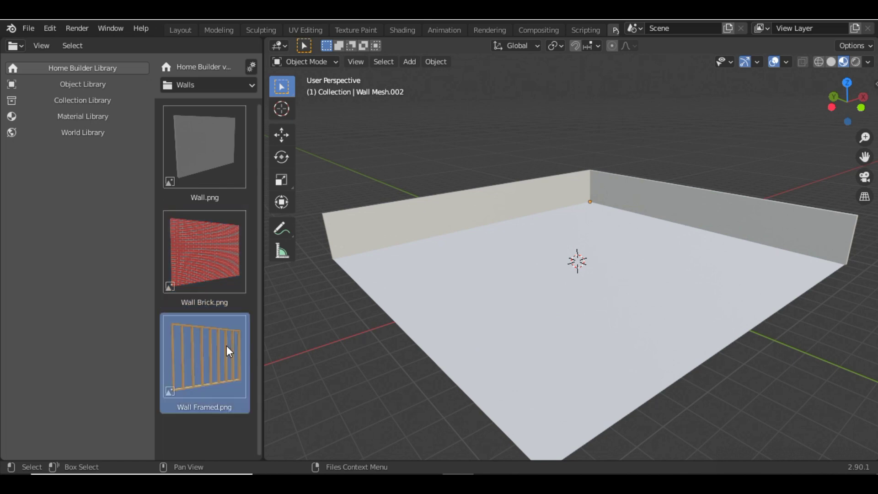
pyautogui.click(236, 88)
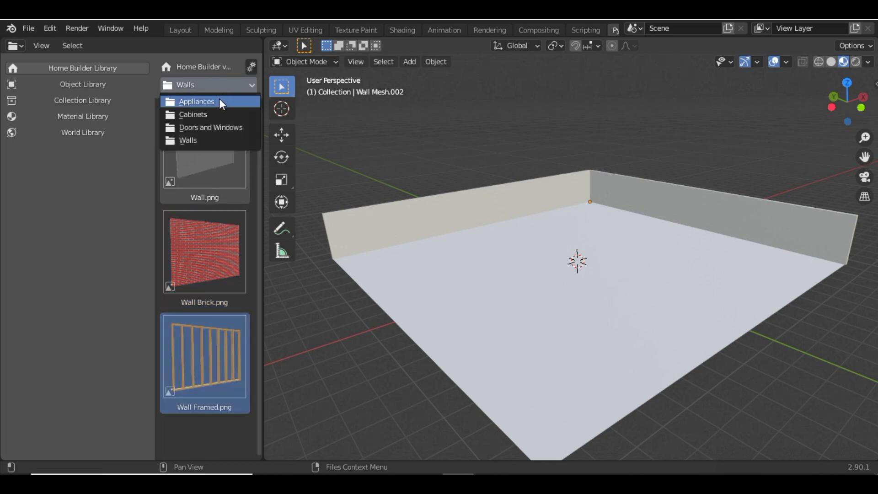
pyautogui.click(213, 114)
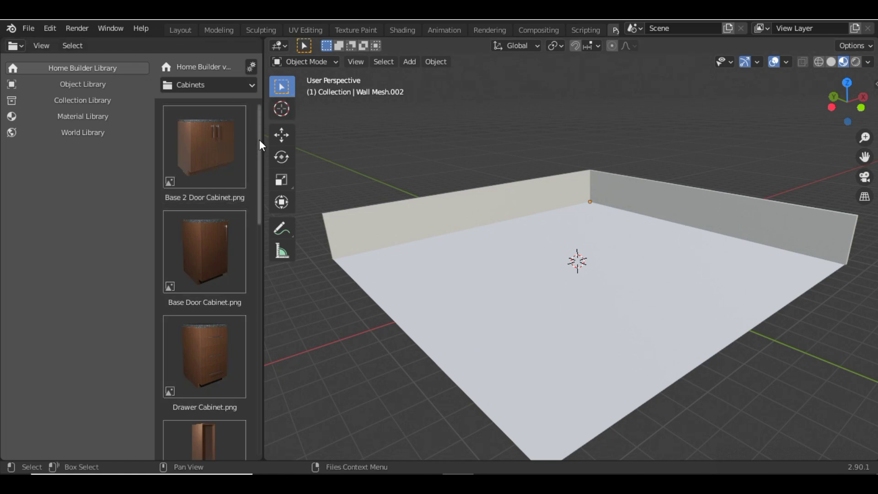
pyautogui.moveTo(259, 139); pyautogui.dragTo(260, 182)
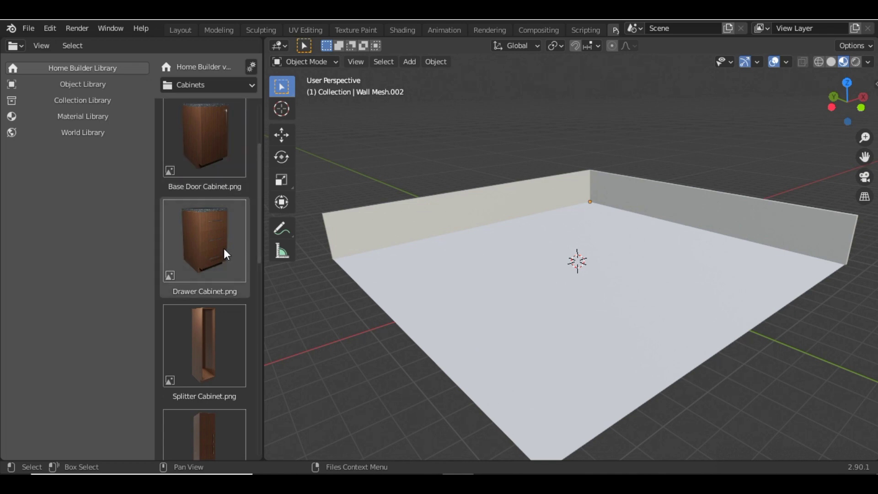
# Step: Place the first Drawer Cabinet in the room and frame it from the front
pyautogui.moveTo(224, 248); pyautogui.dragTo(433, 226)
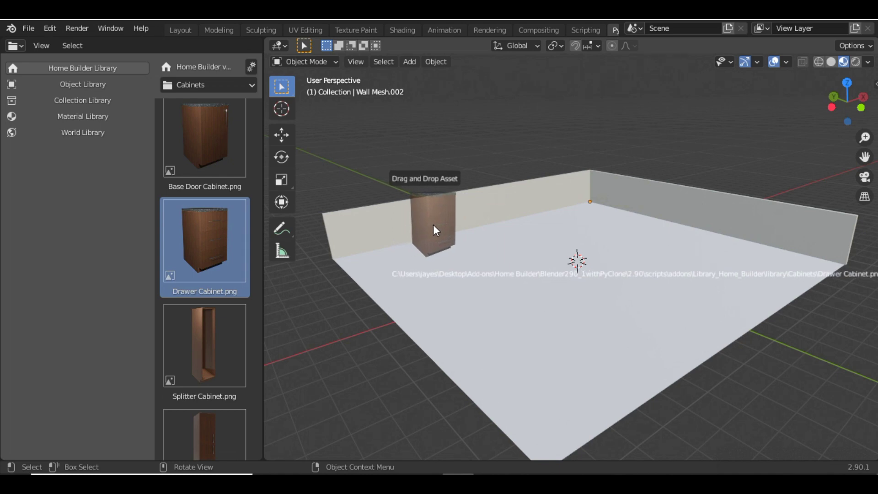
pyautogui.click(430, 224)
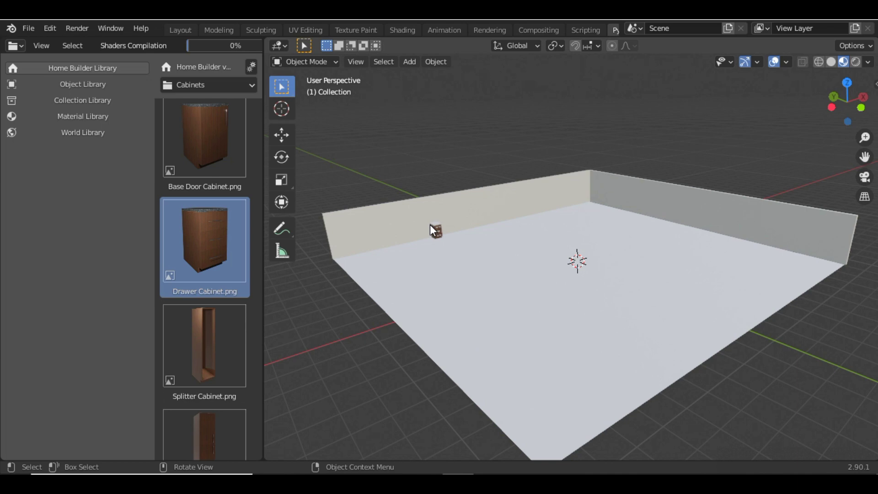
pyautogui.click(437, 229)
pyautogui.press('KP_Decimal')
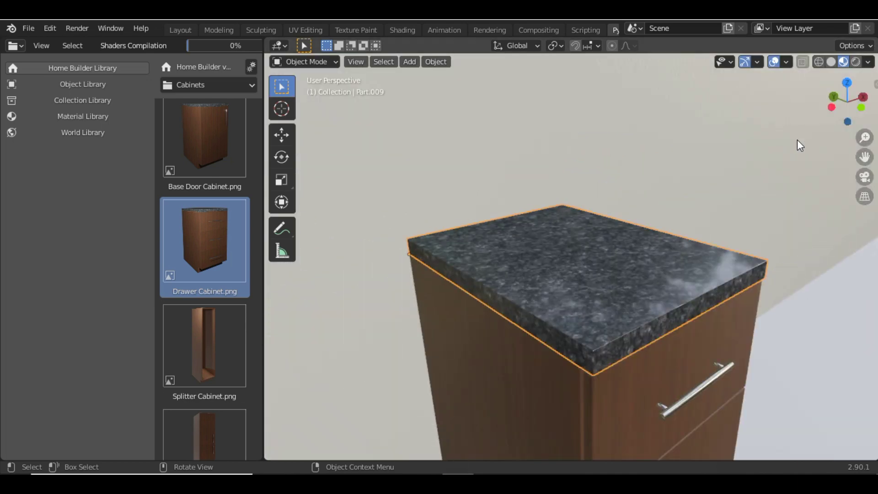
pyautogui.press('KP_Subtract')
pyautogui.press('KP_Subtract')
pyautogui.press('KP_Subtract')
pyautogui.press('KP_Subtract')
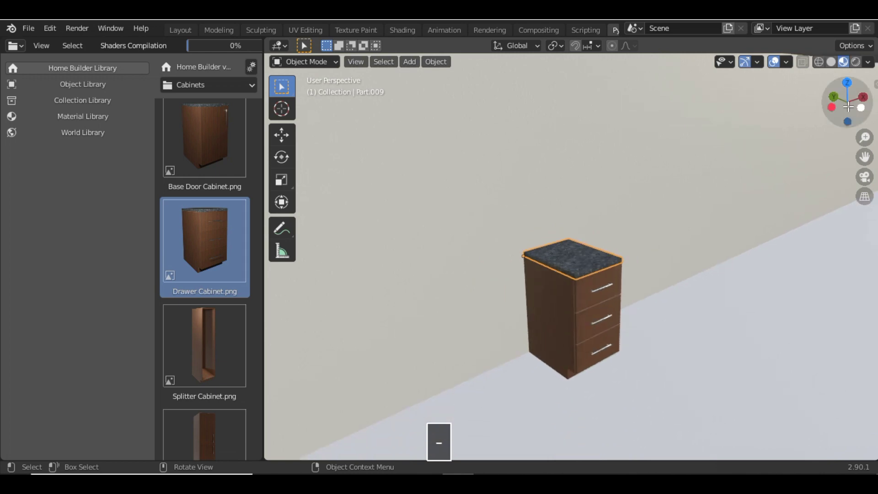
pyautogui.moveTo(849, 107); pyautogui.dragTo(830, 119)
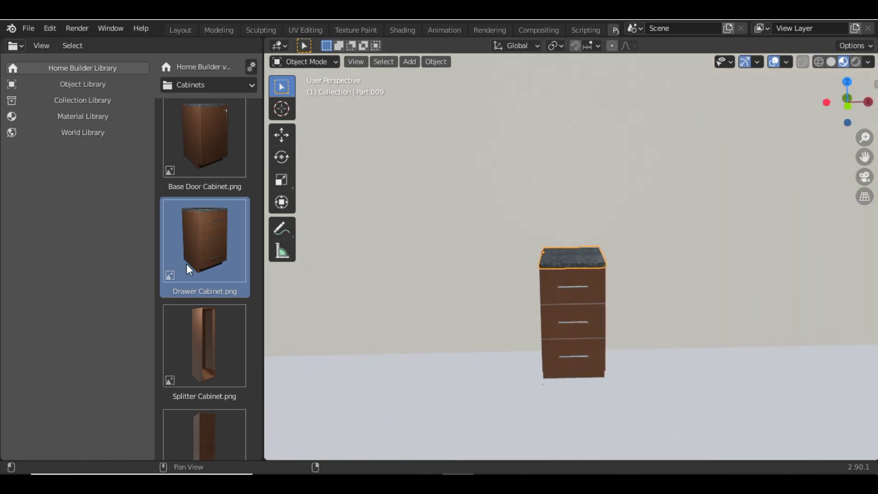
# Step: Add two more Drawer Cabinets side by side next to the first
pyautogui.moveTo(187, 265); pyautogui.dragTo(703, 322)
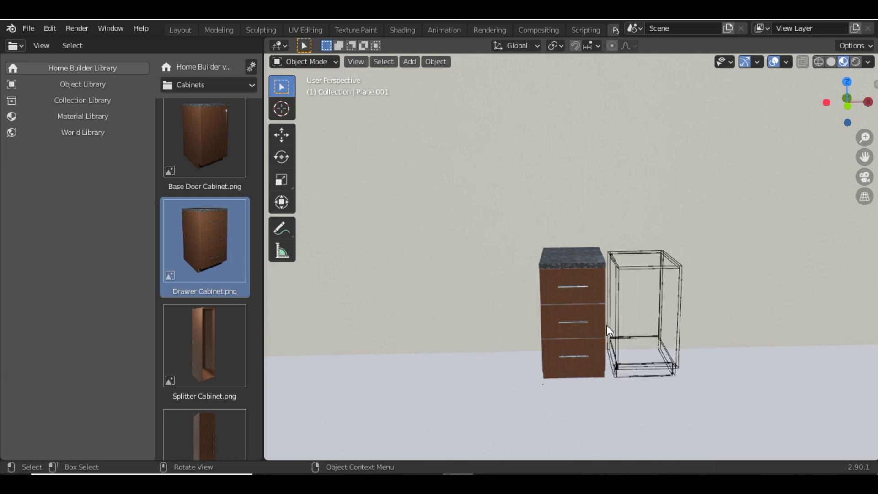
pyautogui.click(603, 325)
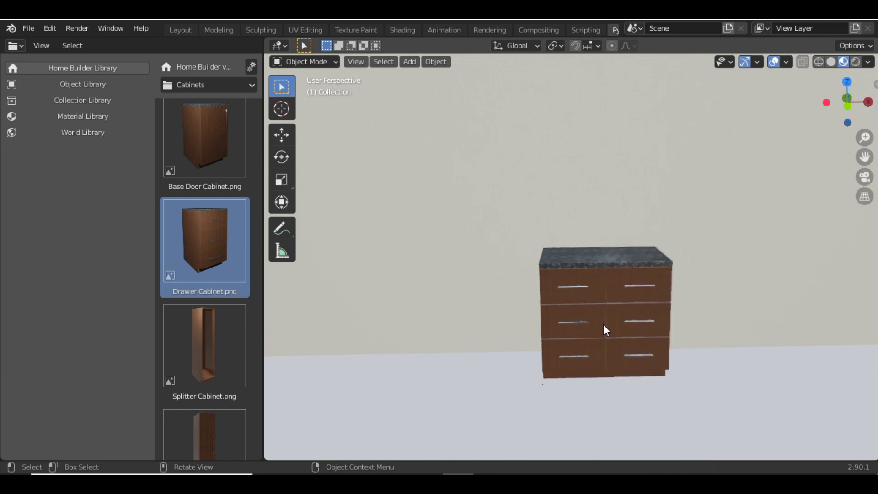
pyautogui.moveTo(220, 232); pyautogui.dragTo(740, 326)
pyautogui.click(650, 320)
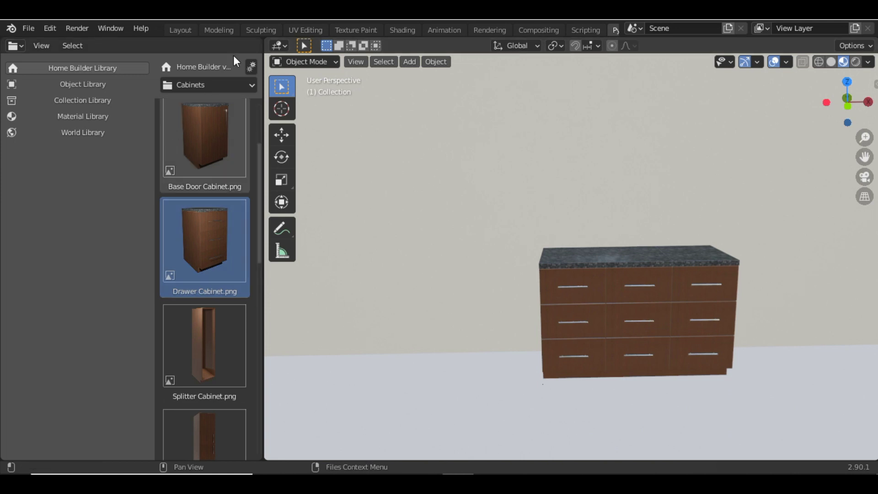
# Step: Switch the library to Appliances and place the Range right of the drawer cabinets
pyautogui.click(227, 83)
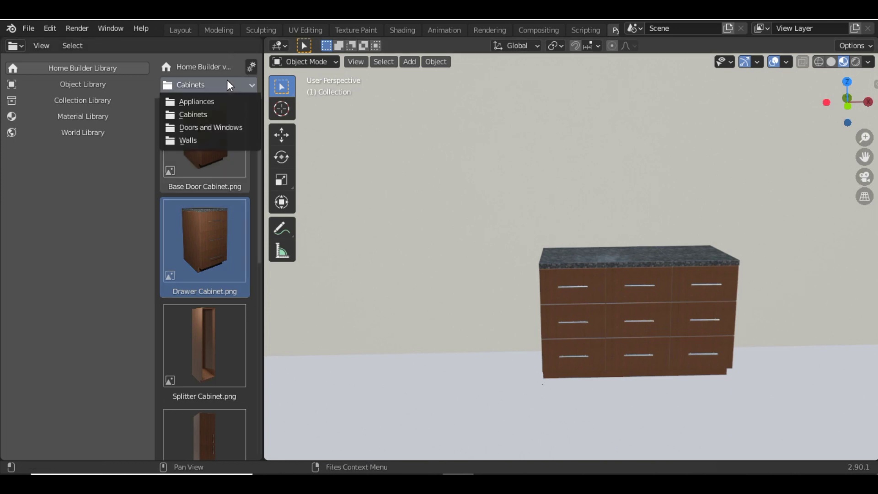
pyautogui.click(216, 104)
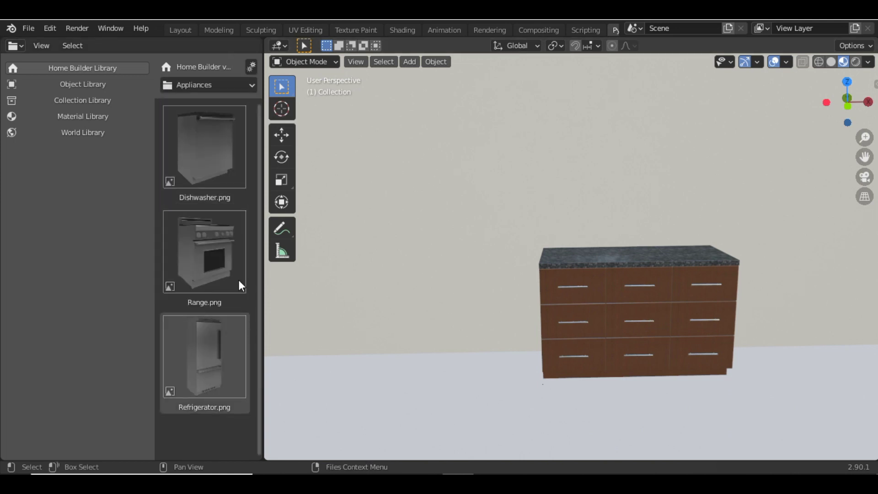
pyautogui.click(213, 281)
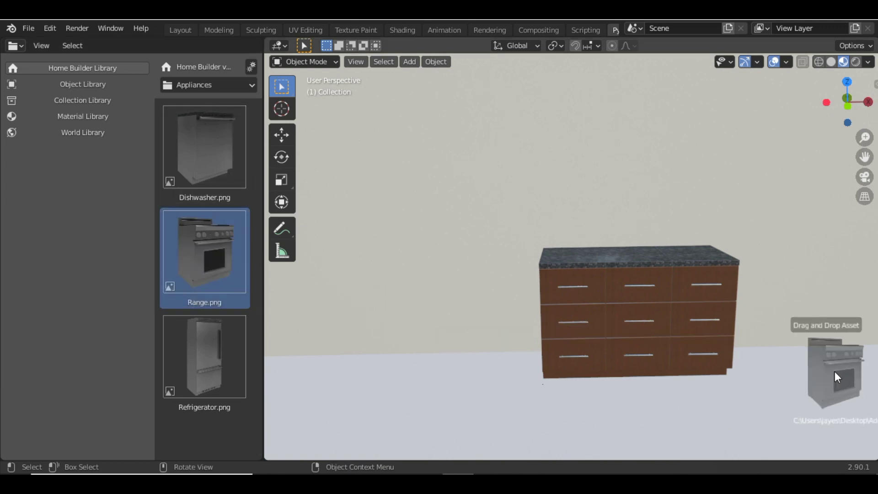
pyautogui.click(806, 294)
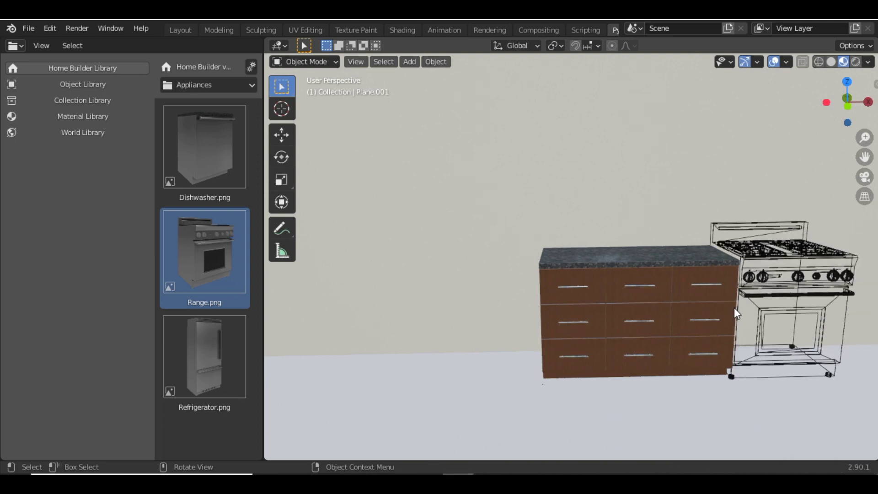
pyautogui.click(733, 308)
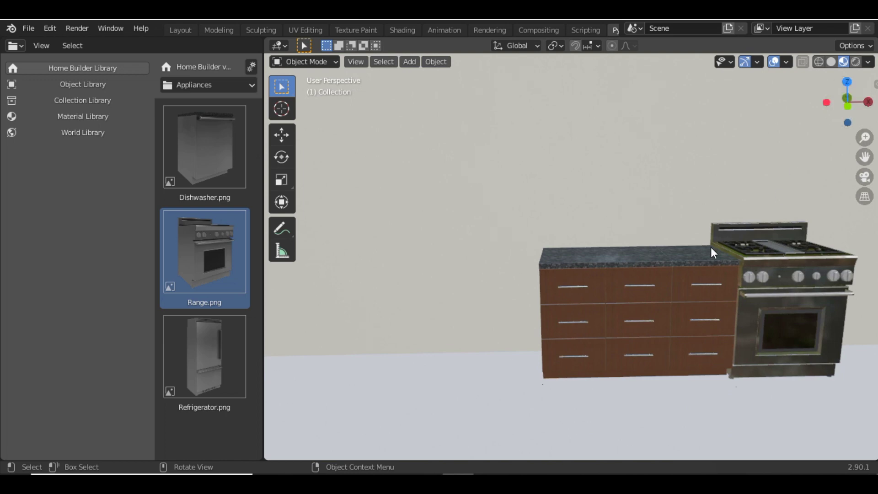
pyautogui.click(804, 268)
pyautogui.press('KP_Decimal')
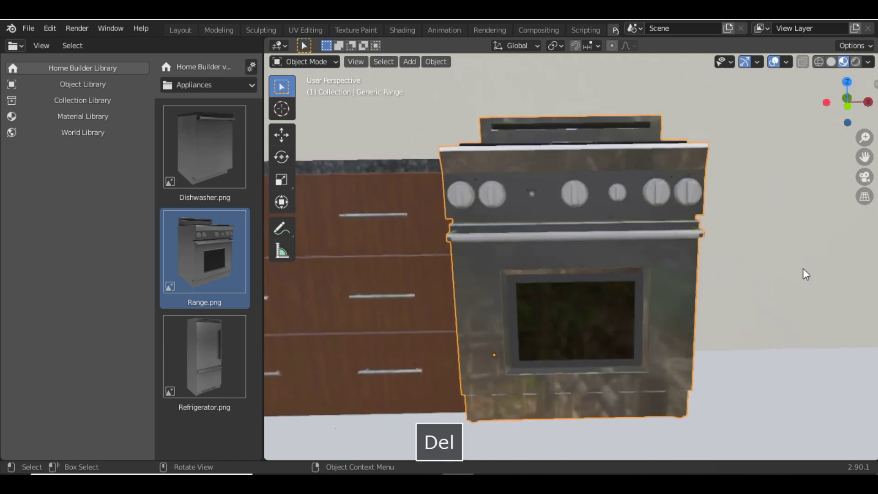
pyautogui.scroll(-5, 804, 268)
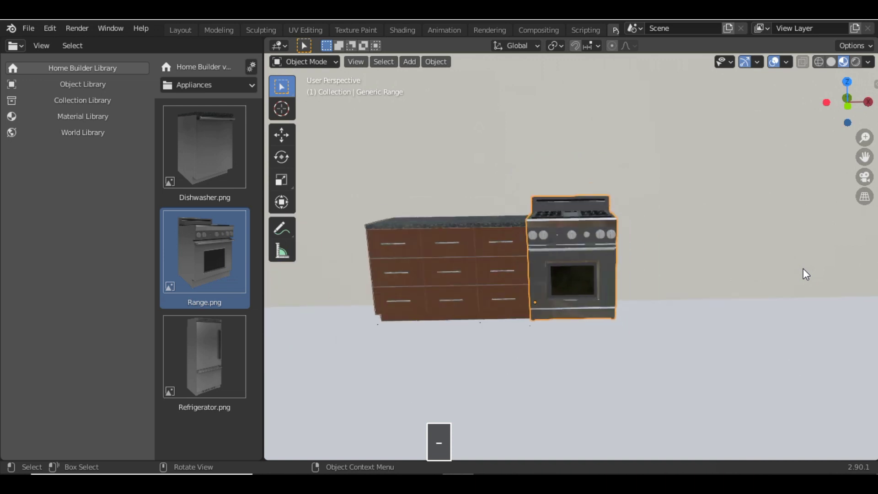
# Step: From the Cabinets library, place two Drawer Cabinets side by side to the right of the range
pyautogui.click(205, 85)
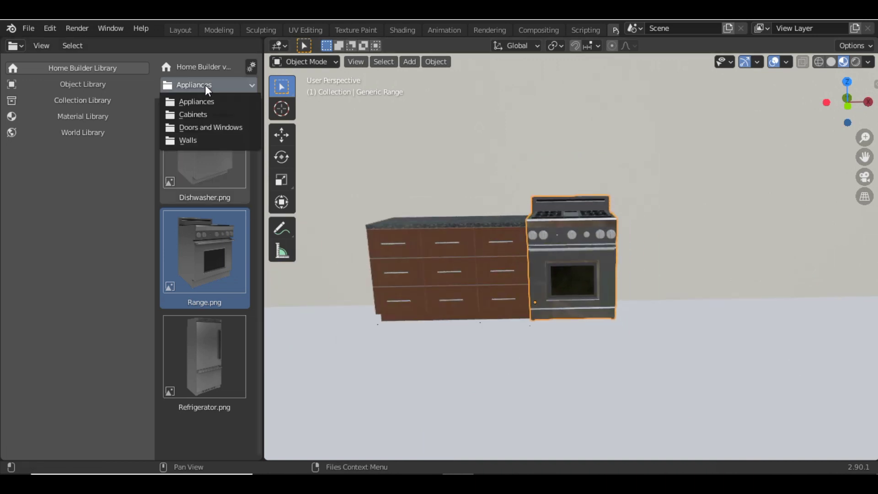
pyautogui.click(206, 115)
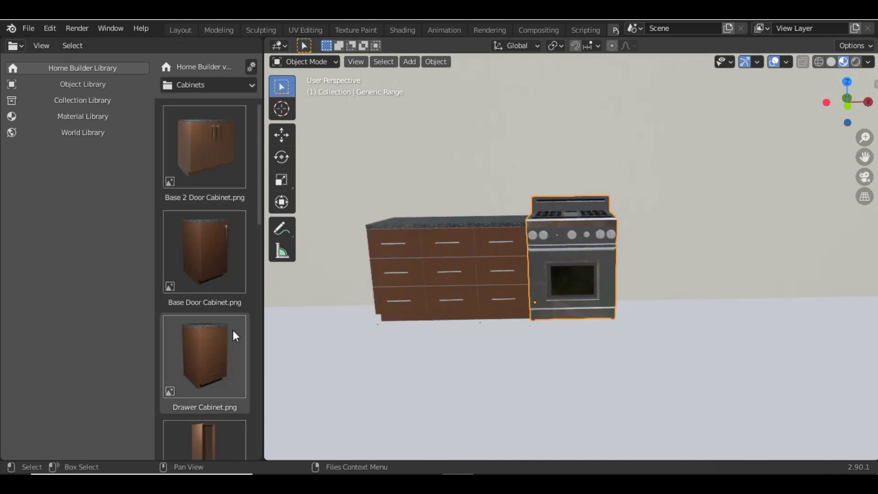
pyautogui.moveTo(222, 378); pyautogui.dragTo(658, 276)
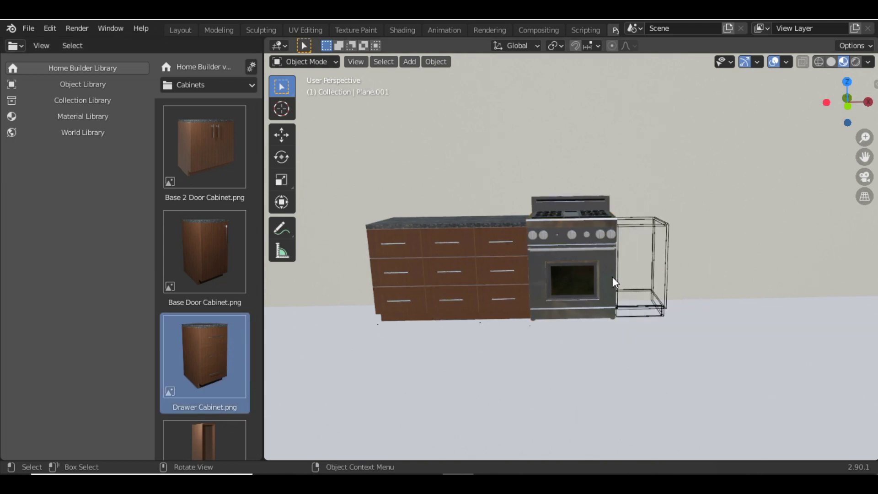
pyautogui.click(613, 277)
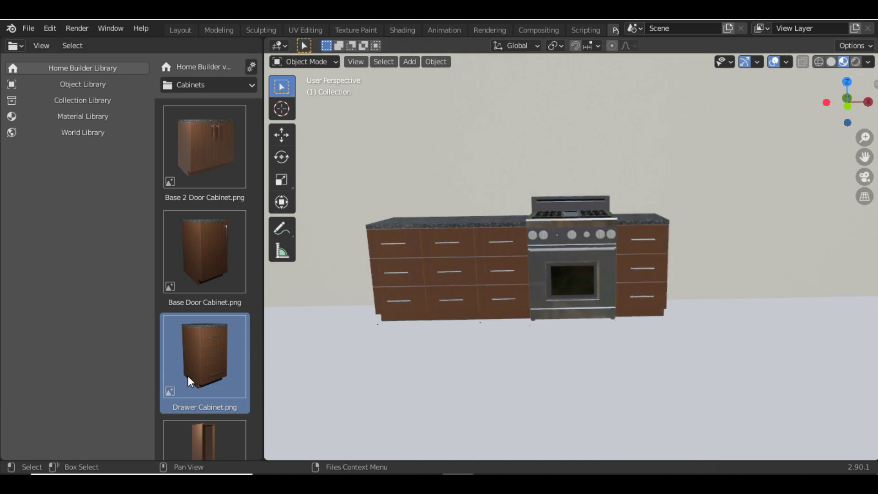
pyautogui.moveTo(188, 377); pyautogui.dragTo(706, 270)
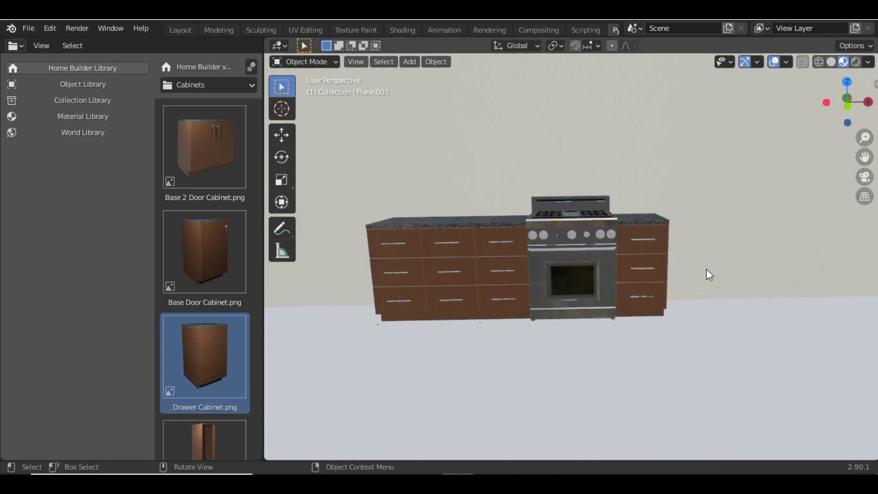
pyautogui.click(662, 272)
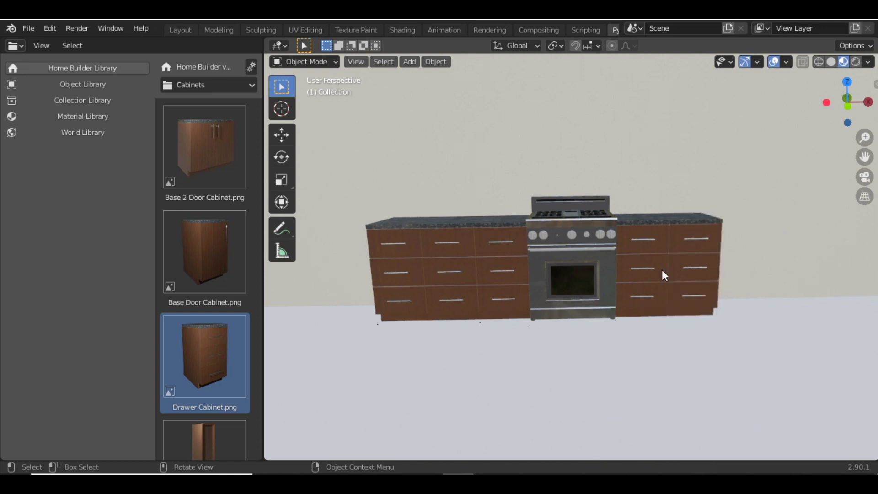
# Step: From the Appliances library, place a Refrigerator at the right end of the cabinet run
pyautogui.click(228, 84)
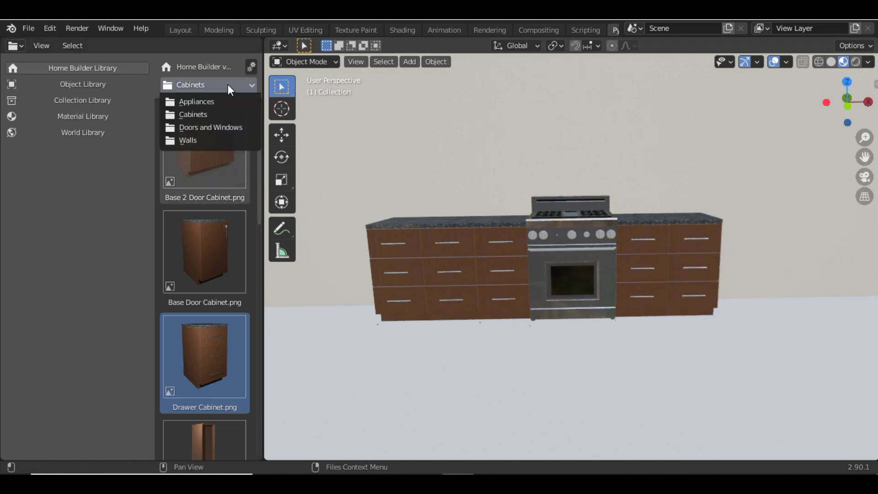
pyautogui.click(208, 103)
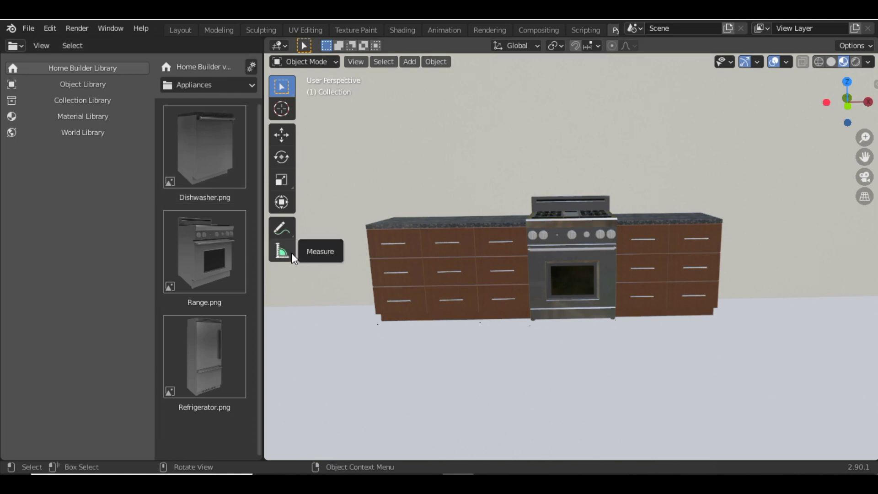
pyautogui.click(237, 362)
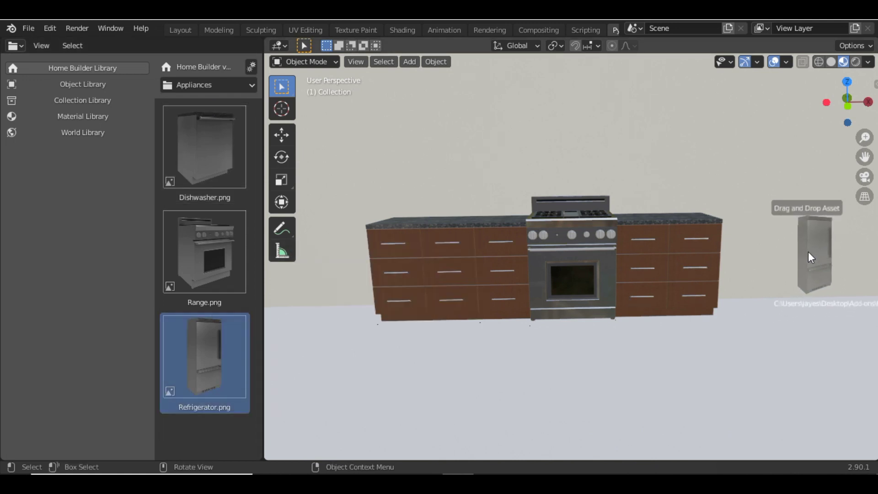
pyautogui.click(772, 251)
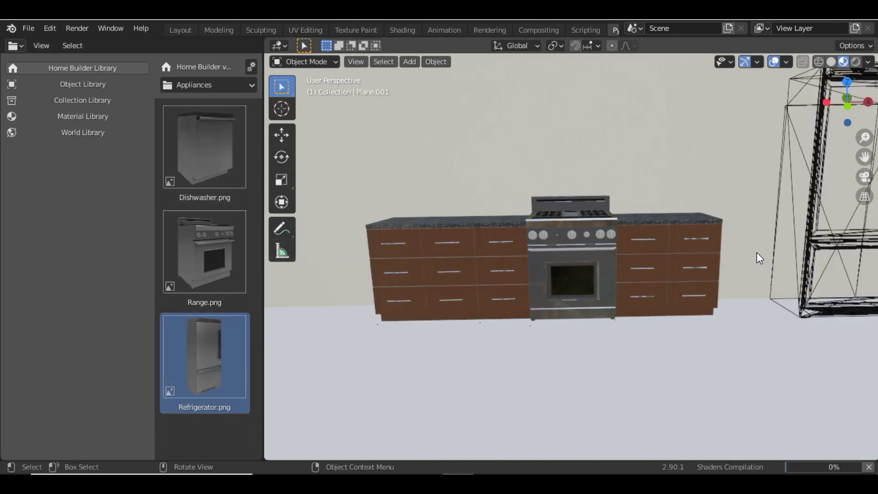
pyautogui.click(710, 263)
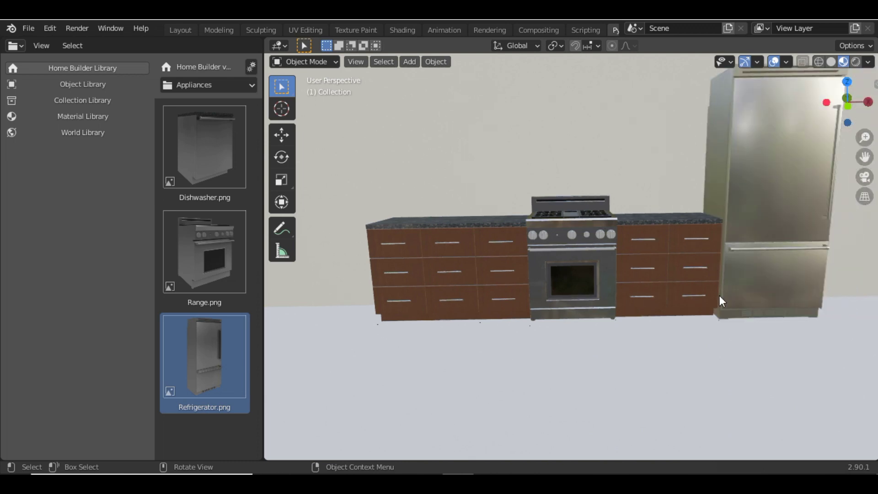
pyautogui.click(245, 85)
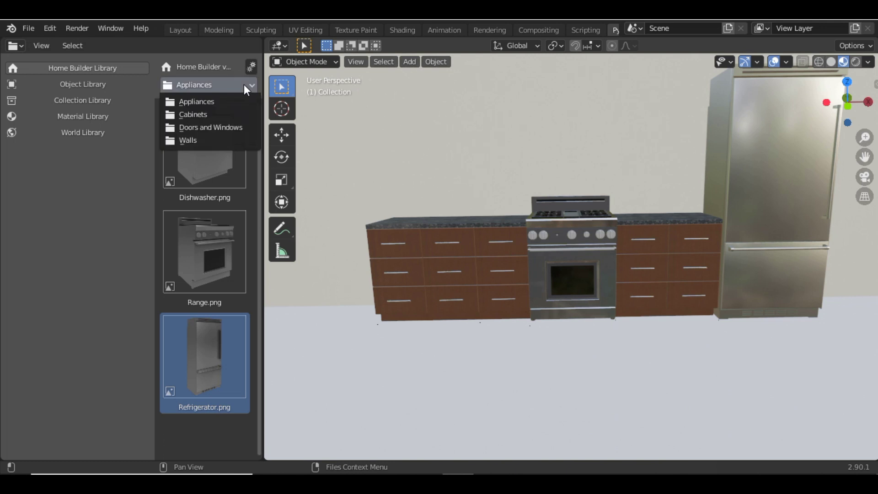
# Step: From the Cabinets library, place an Upper Door Cabinet on the wall above the left counter
pyautogui.click(232, 116)
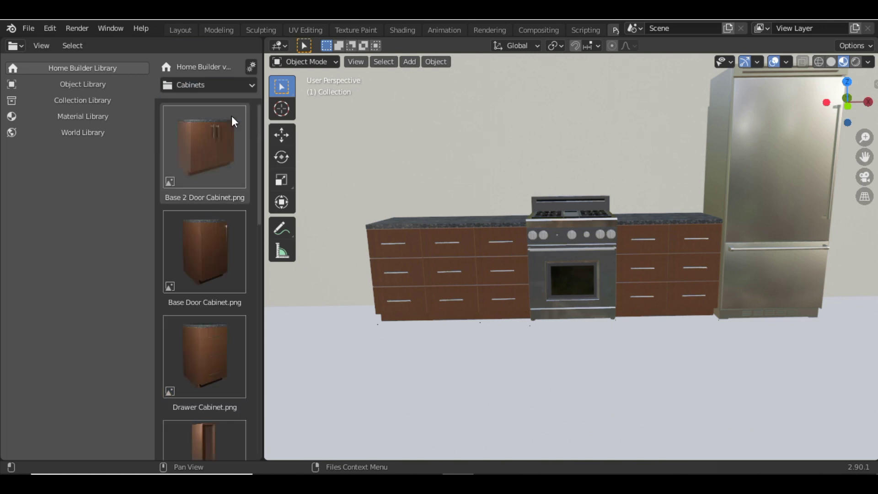
pyautogui.moveTo(259, 120); pyautogui.dragTo(259, 314)
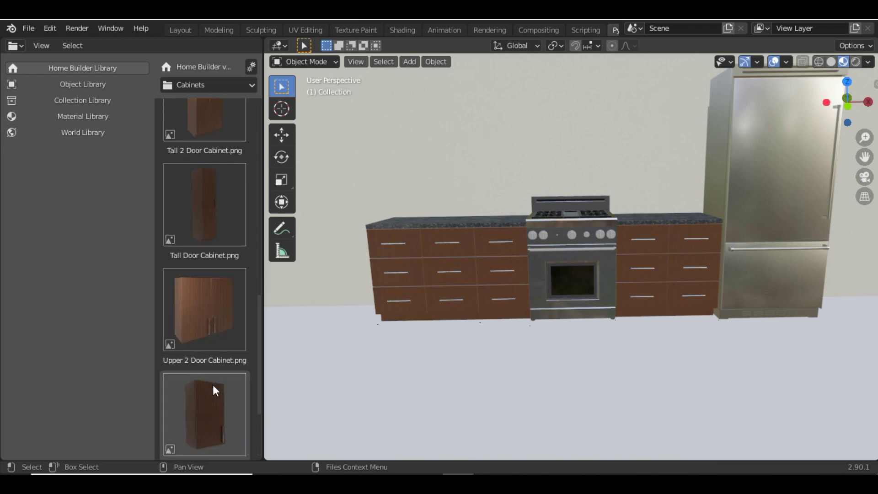
pyautogui.moveTo(213, 385); pyautogui.dragTo(438, 122)
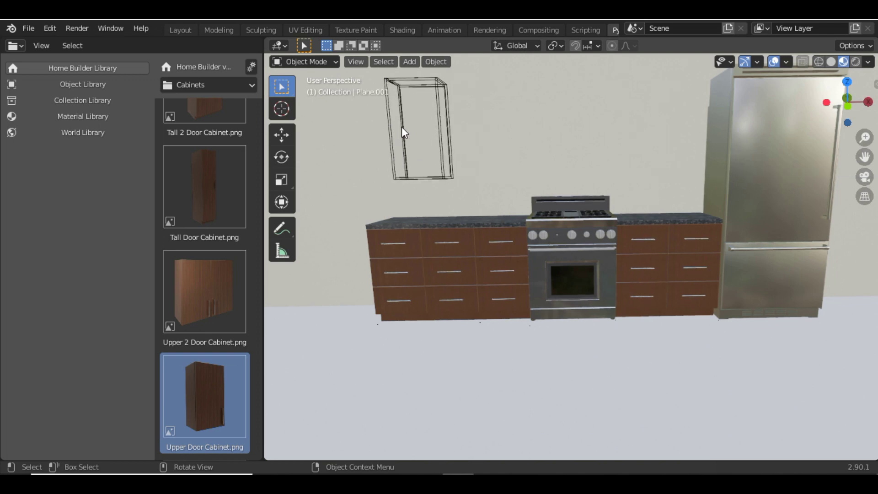
pyautogui.click(402, 128)
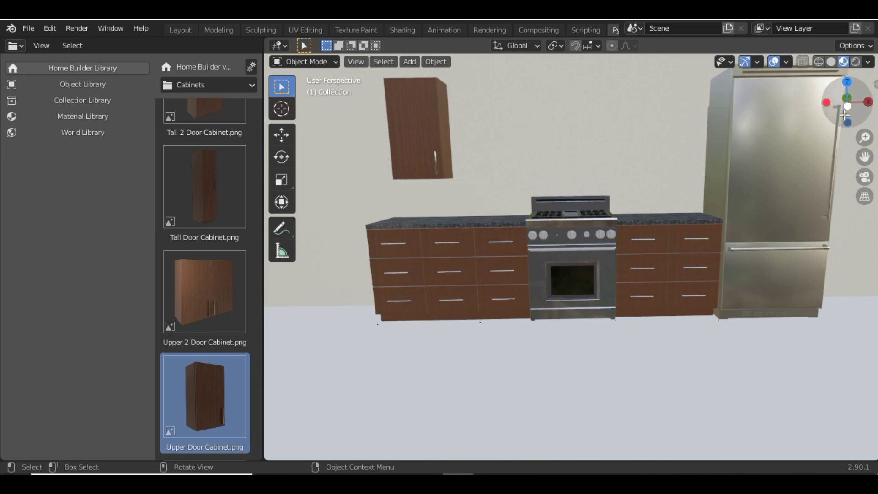
pyautogui.moveTo(848, 112); pyautogui.dragTo(791, 117)
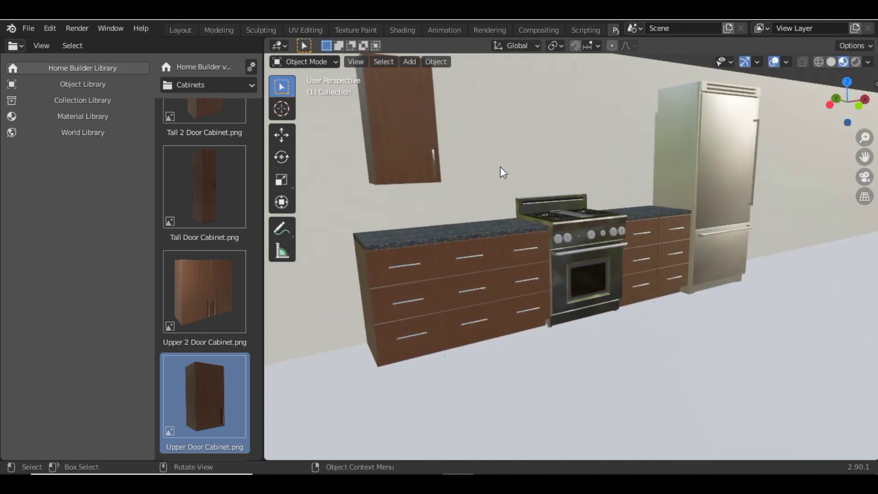
pyautogui.click(214, 85)
# Step: From Doors and Windows, set a Door Single into the wall just right of the refrigerator
pyautogui.click(210, 128)
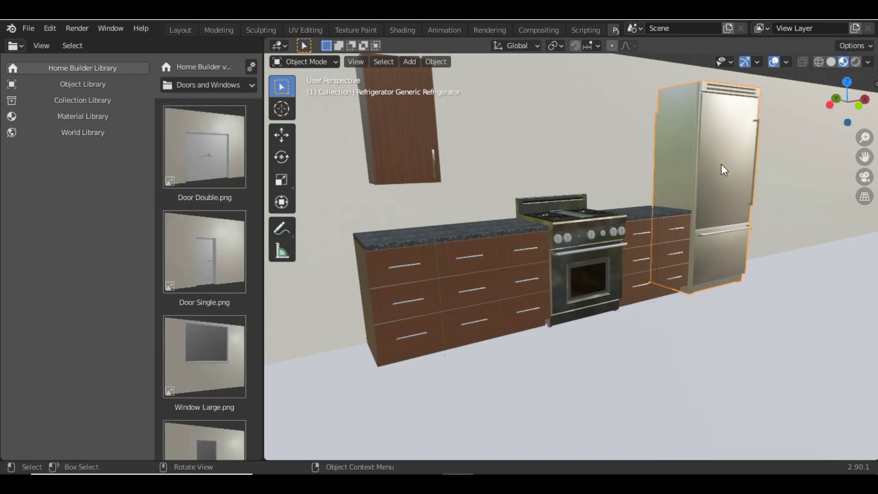
pyautogui.press('KP_Decimal')
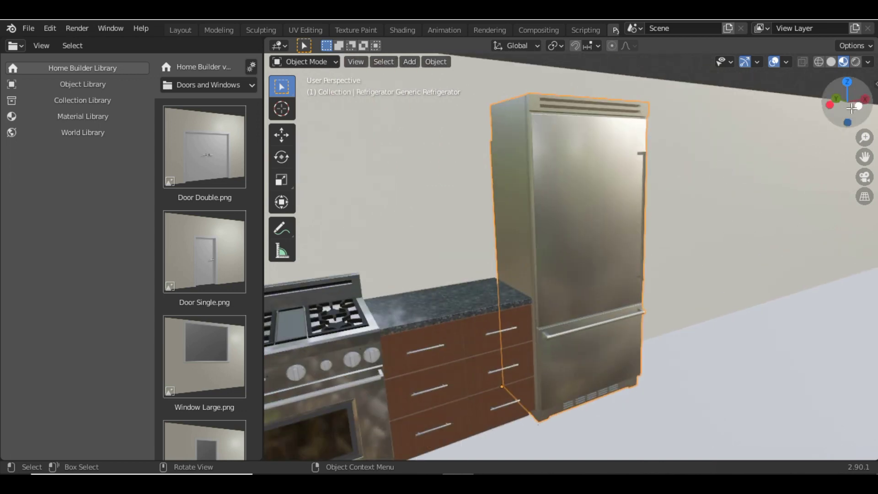
pyautogui.moveTo(725, 170); pyautogui.dragTo(804, 182, button='middle')
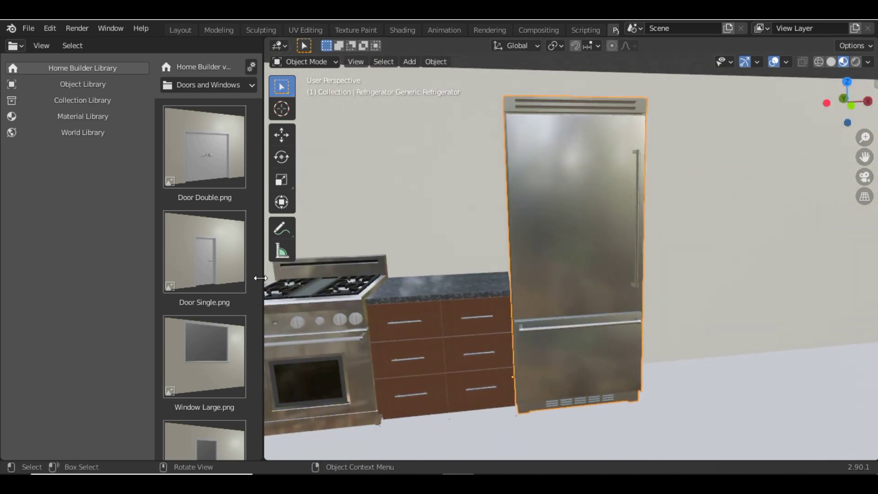
pyautogui.click(195, 250)
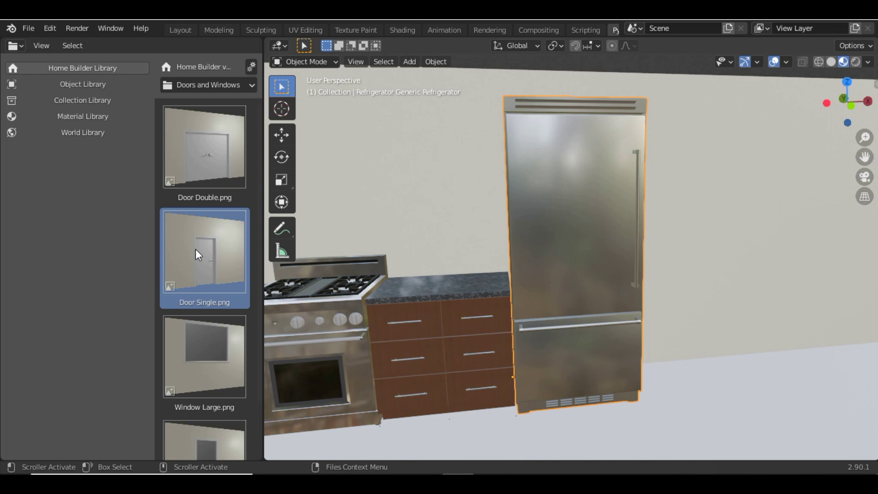
pyautogui.moveTo(196, 249); pyautogui.dragTo(808, 248)
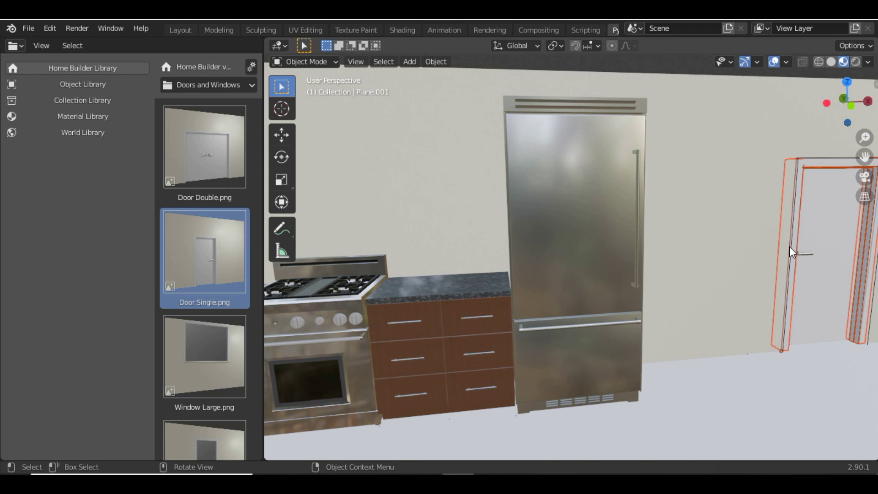
pyautogui.click(790, 246)
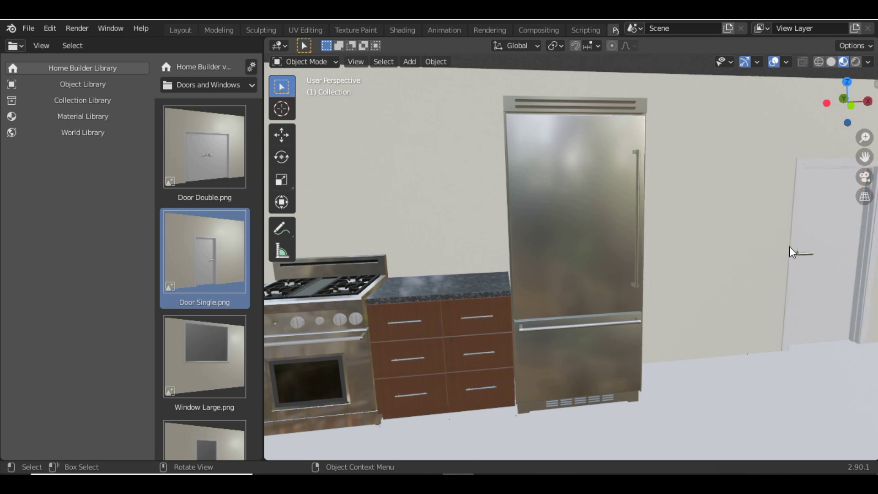
pyautogui.moveTo(846, 119)
pyautogui.mouseDown()
pyautogui.moveTo(819, 121)
pyautogui.moveTo(840, 120)
pyautogui.mouseUp()
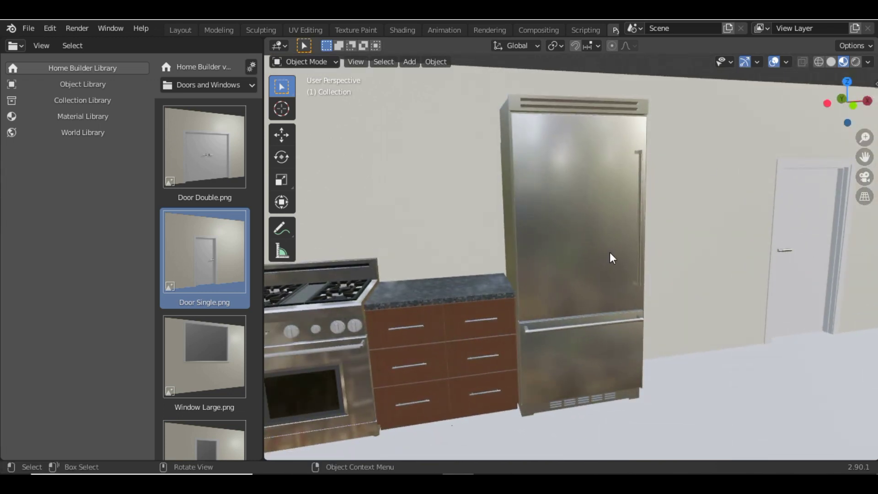
pyautogui.scroll(-6, 610, 252)
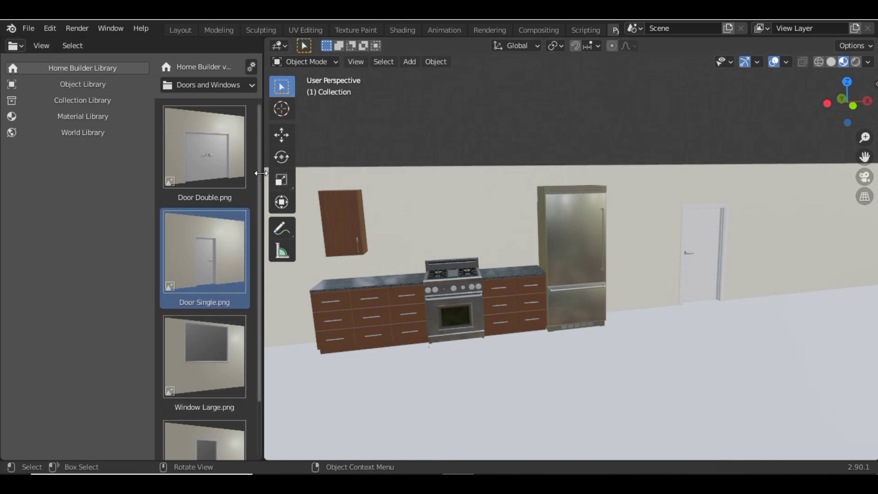
# Step: Place the Window Small asset on the wall above the range and check it from another angle
pyautogui.moveTo(261, 167); pyautogui.dragTo(262, 206)
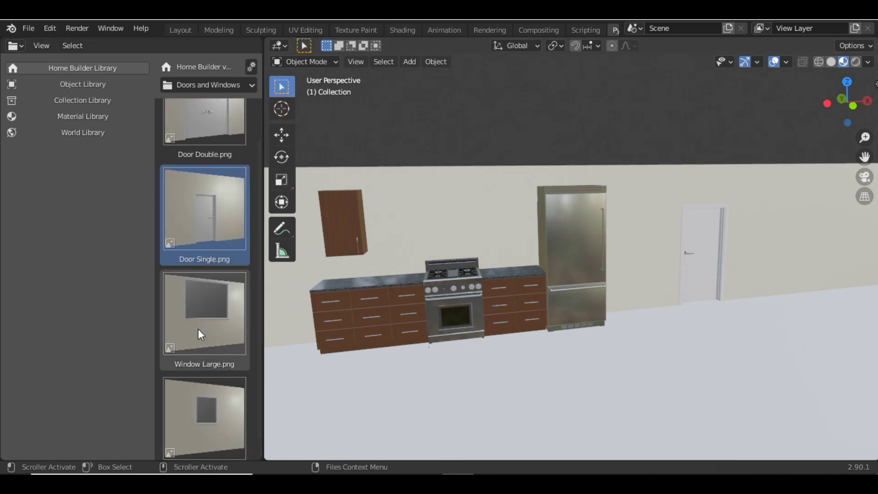
pyautogui.click(215, 429)
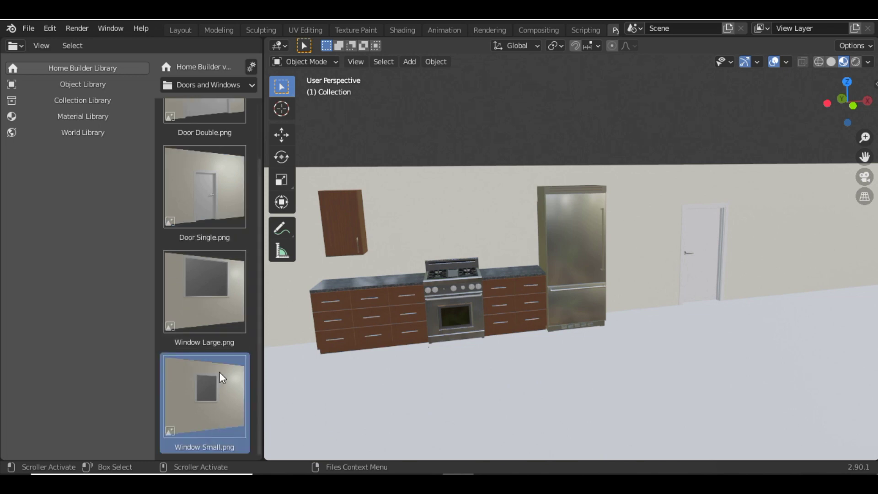
pyautogui.moveTo(212, 388); pyautogui.dragTo(445, 209)
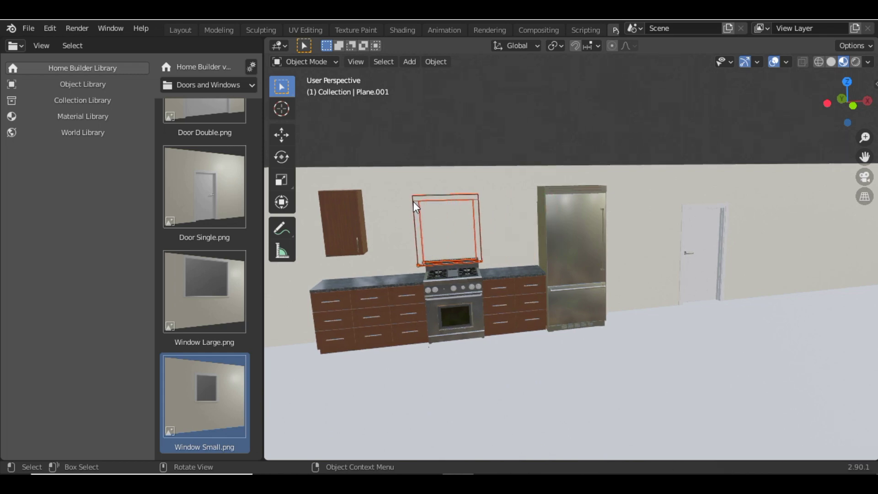
pyautogui.click(413, 202)
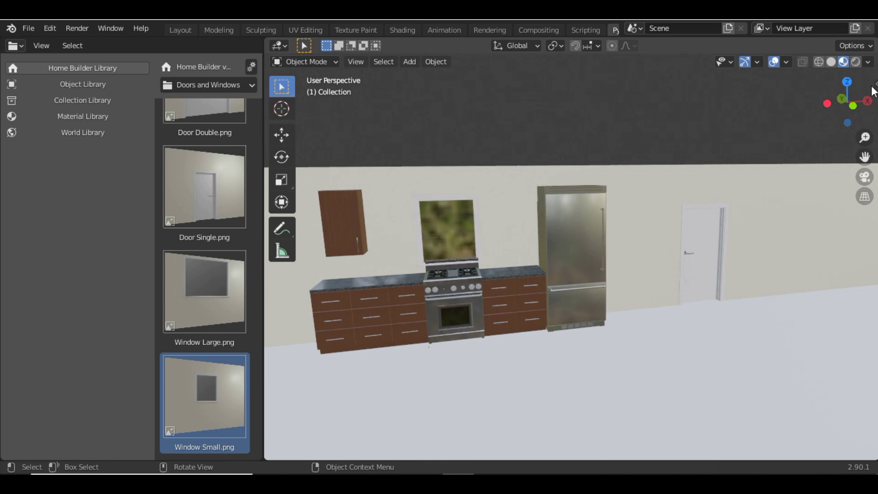
pyautogui.moveTo(847, 102); pyautogui.dragTo(819, 106)
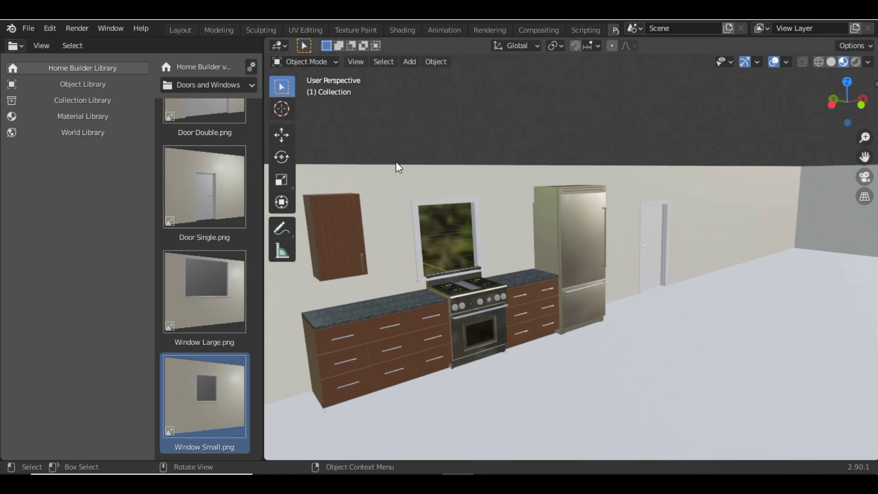
pyautogui.moveTo(867, 117); pyautogui.dragTo(339, 34)
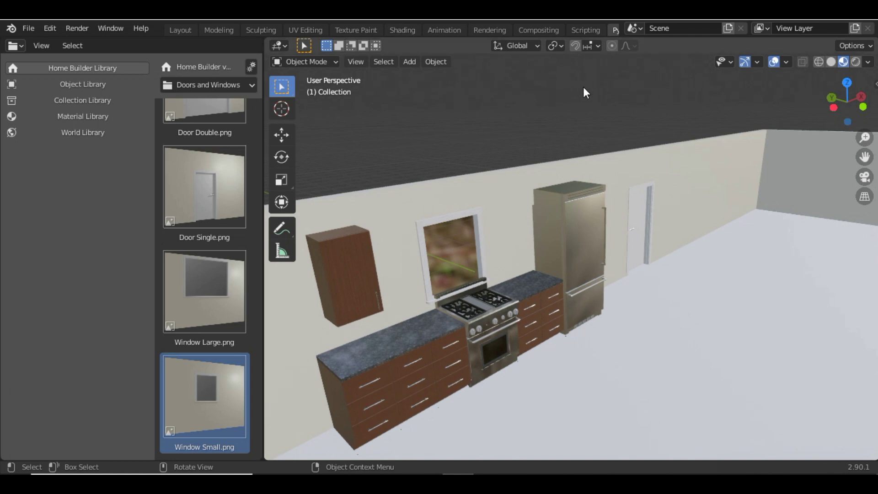
# Step: Switch to the Layout workspace, select the floor Plane and orbit to inspect the room
pyautogui.click(190, 30)
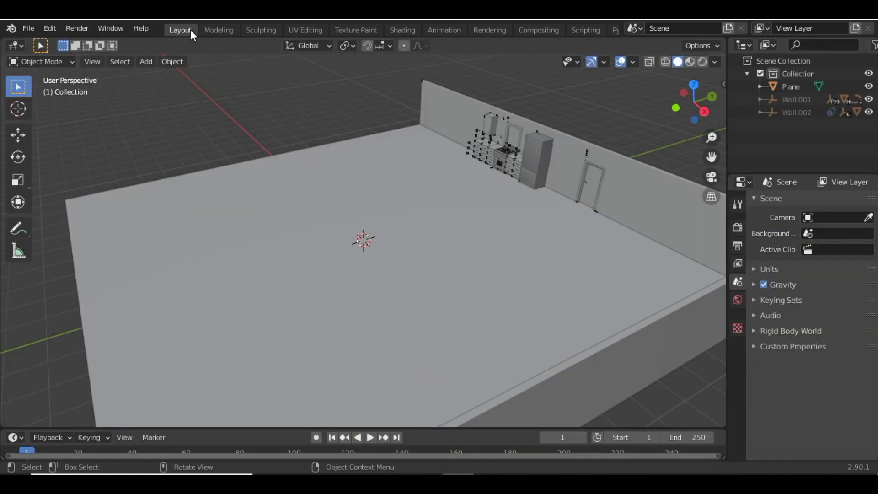
pyautogui.moveTo(672, 94); pyautogui.dragTo(632, 112)
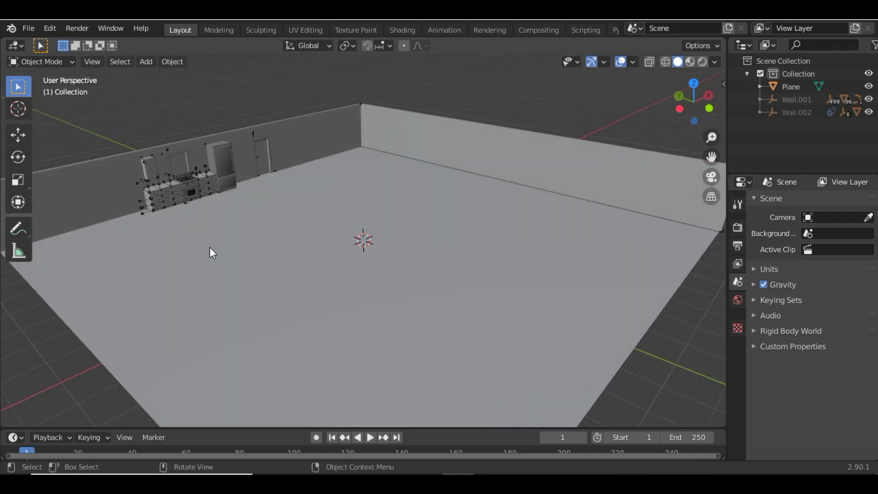
pyautogui.click(210, 247)
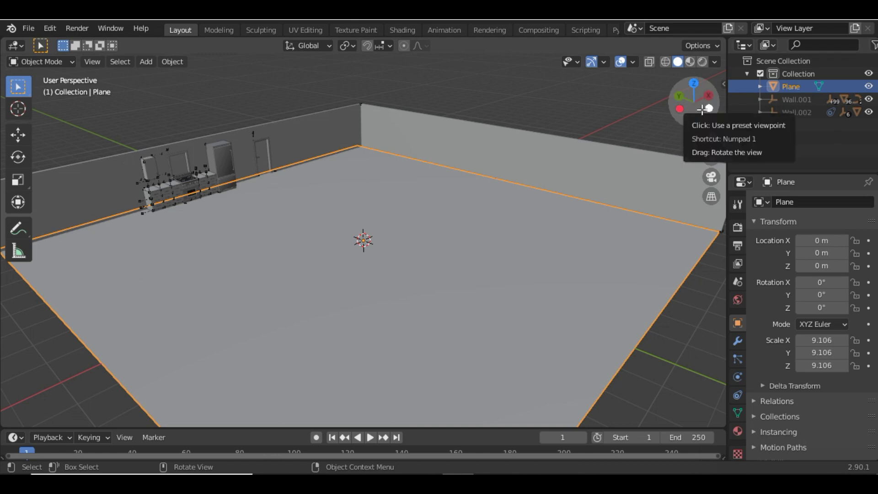
pyautogui.moveTo(690, 98)
pyautogui.mouseDown()
pyautogui.moveTo(672, 101)
pyautogui.moveTo(757, 102)
pyautogui.moveTo(760, 110)
pyautogui.moveTo(702, 110)
pyautogui.mouseUp()
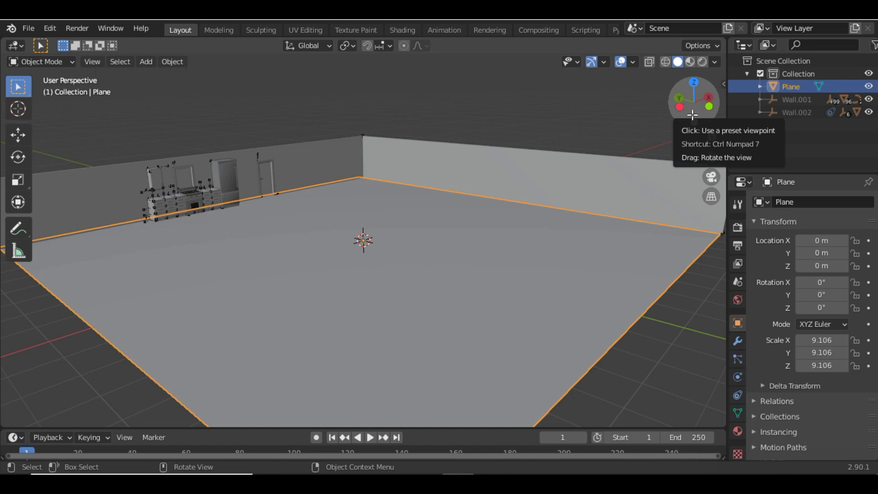
pyautogui.moveTo(693, 115)
pyautogui.mouseDown()
pyautogui.moveTo(679, 117)
pyautogui.moveTo(697, 114)
pyautogui.mouseUp()
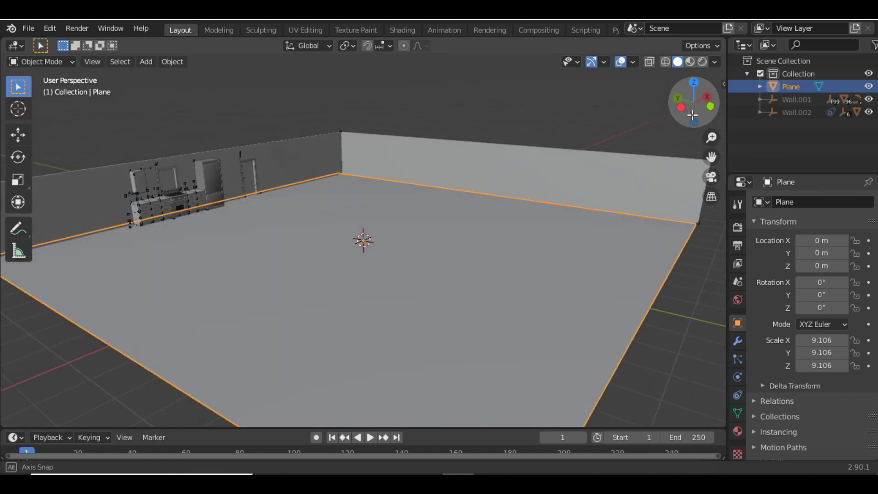